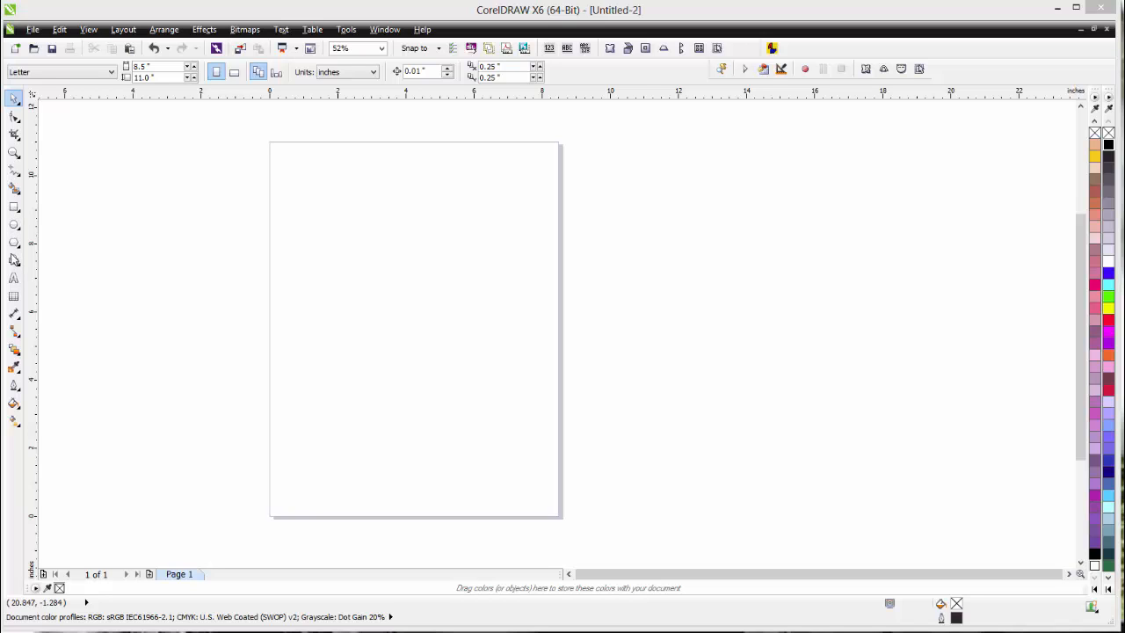
- Draw a wide rectangle in the upper part of the page and a tall one about 3.4 by 5.3 inches below it
left_click(14, 207)
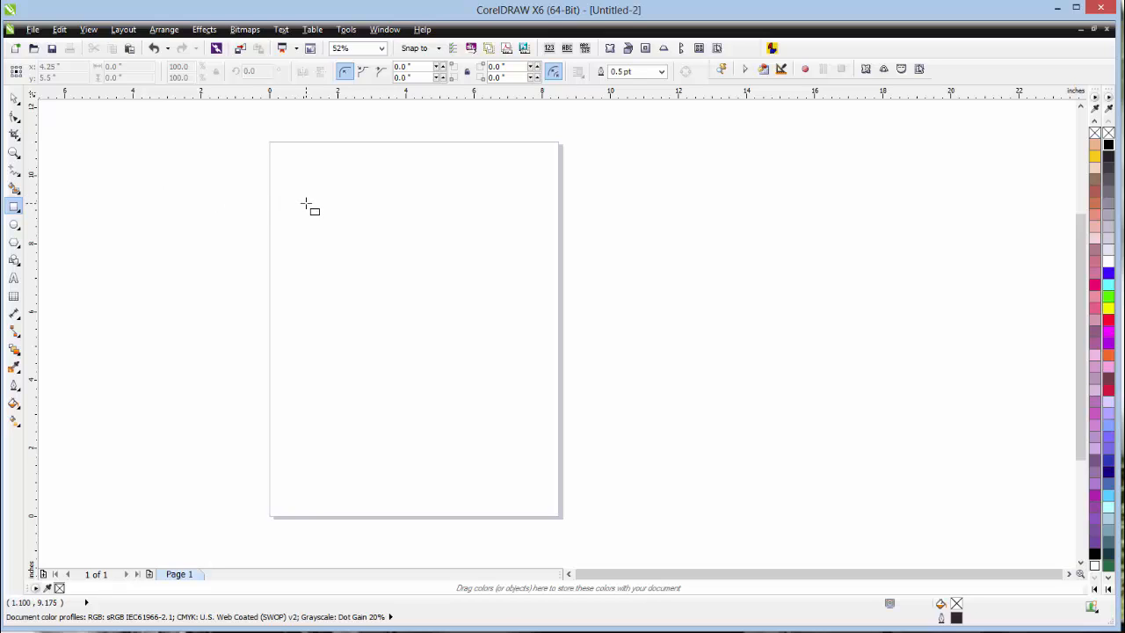
left_click_drag(306, 203, 459, 260)
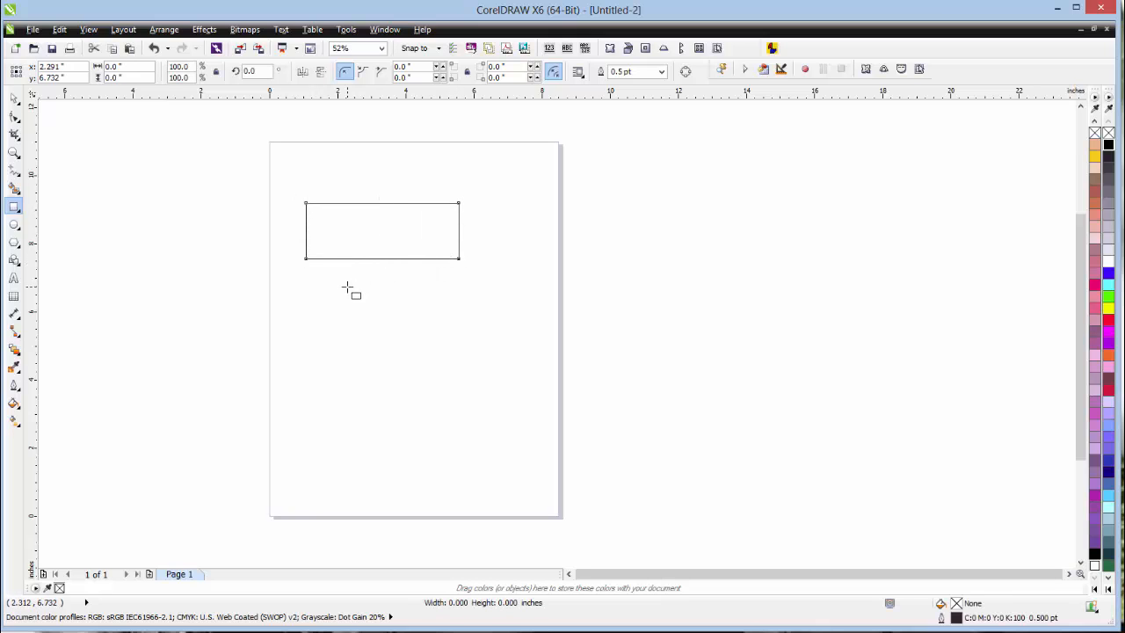
left_click_drag(347, 288, 464, 468)
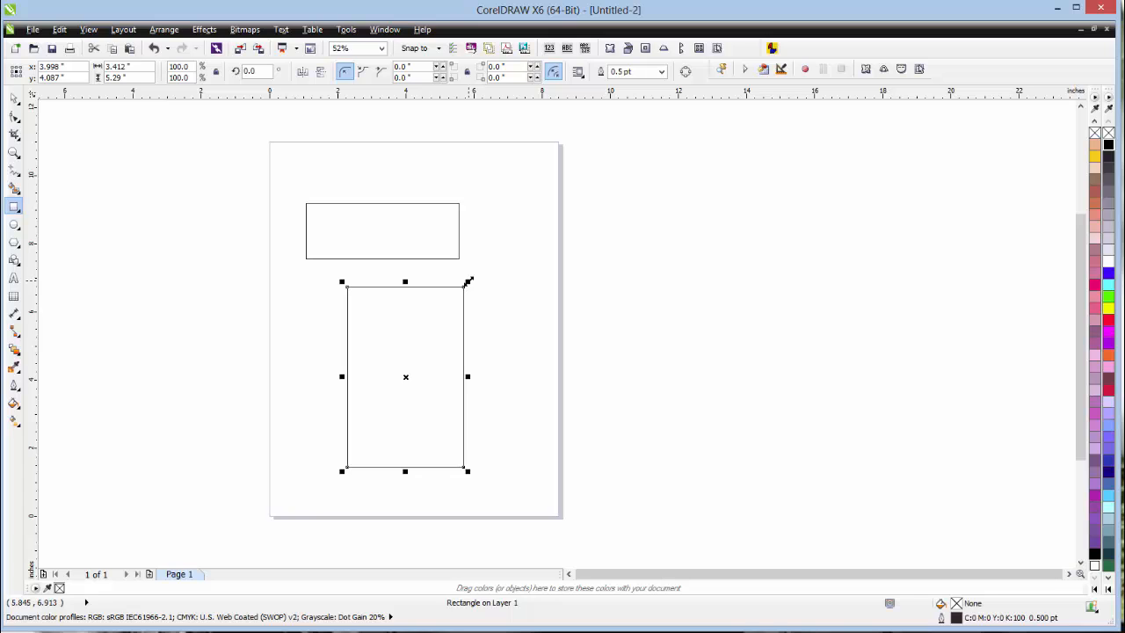
- Resize the lower rectangle freehand to about 1.6 inches wide by 2.9 inches high
left_click_drag(468, 281, 473, 315)
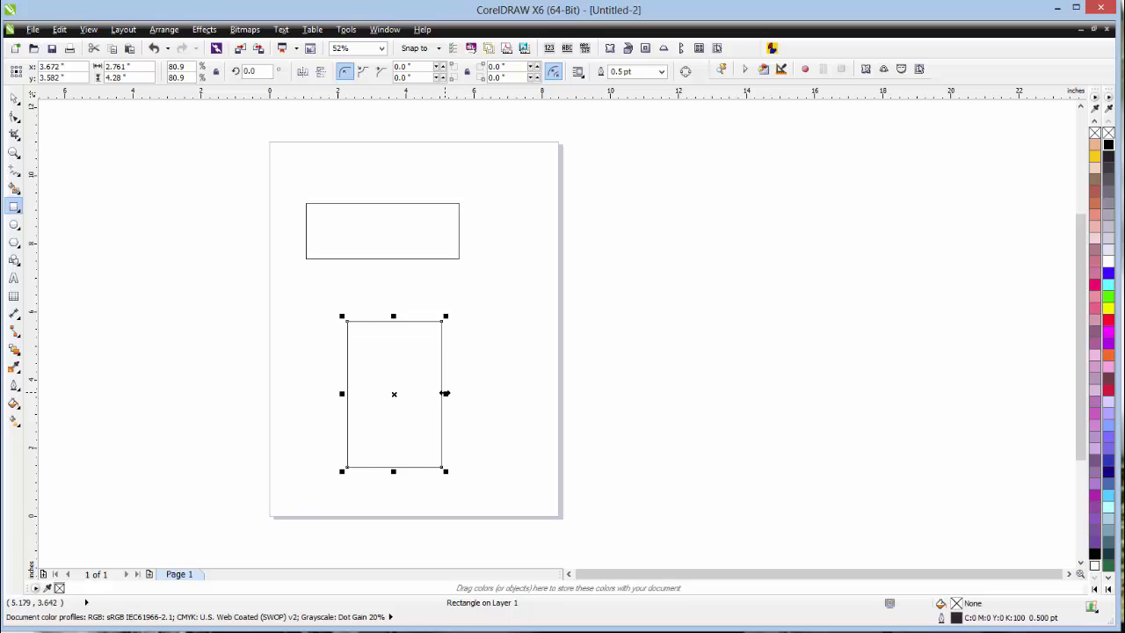
left_click_drag(446, 394, 402, 407)
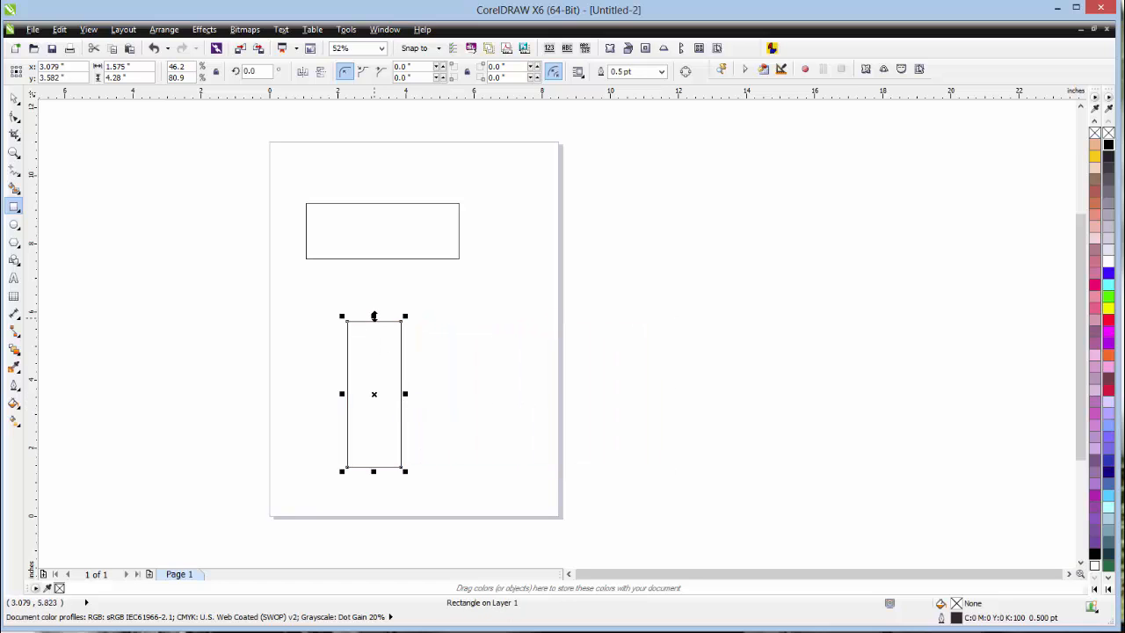
mouse_move(373, 315)
left_mouse_down()
mouse_move(381, 196)
mouse_move(384, 304)
left_mouse_up()
left_click_drag(376, 470, 374, 411)
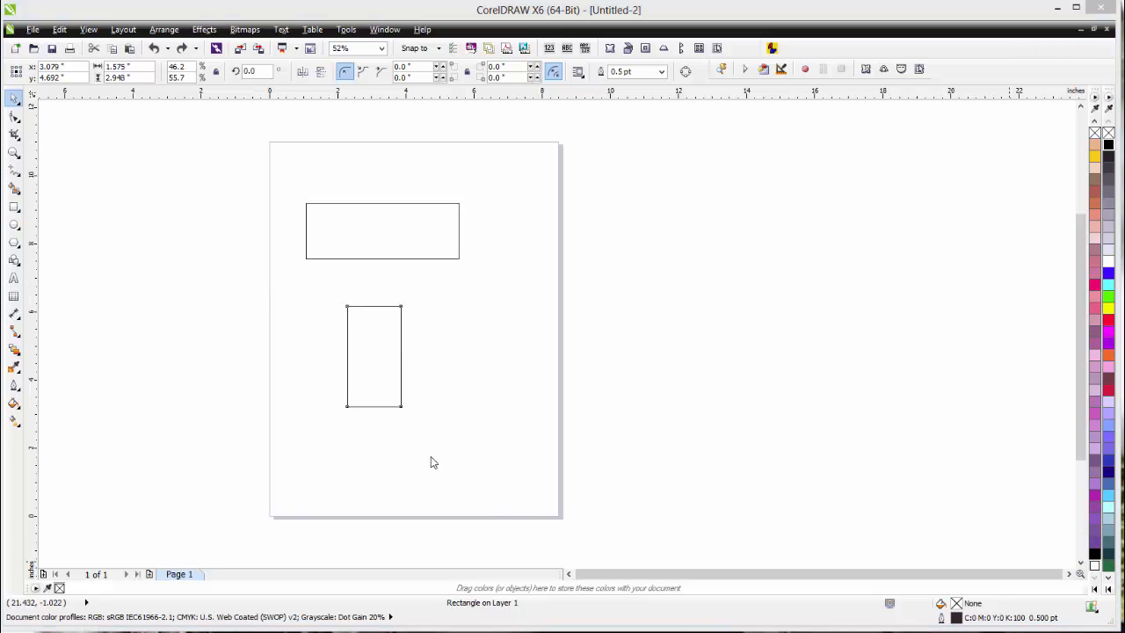
- Set the lower rectangle's size to exactly 3 inches wide by 4 inches high
left_click(393, 352)
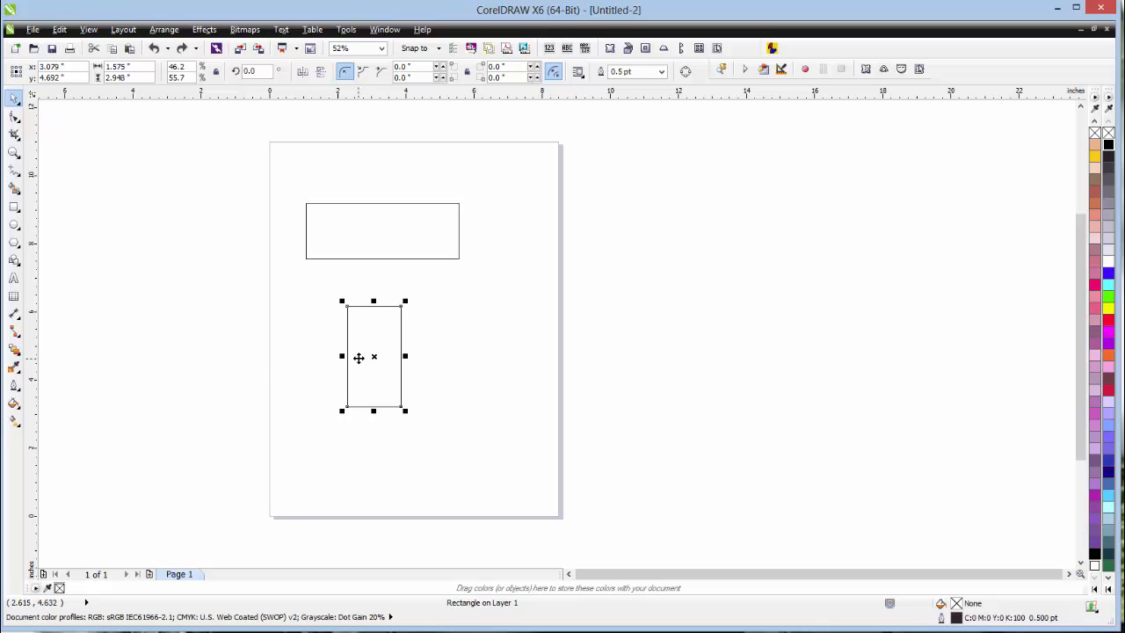
double_click(123, 67)
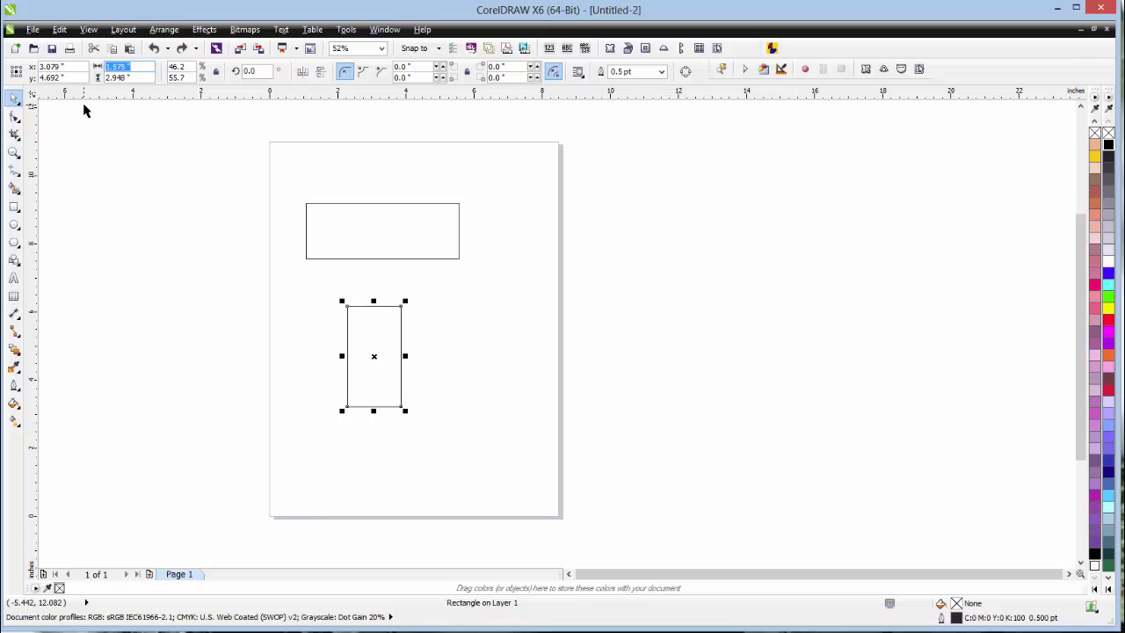
type("3")
left_click_drag(136, 77, 95, 77)
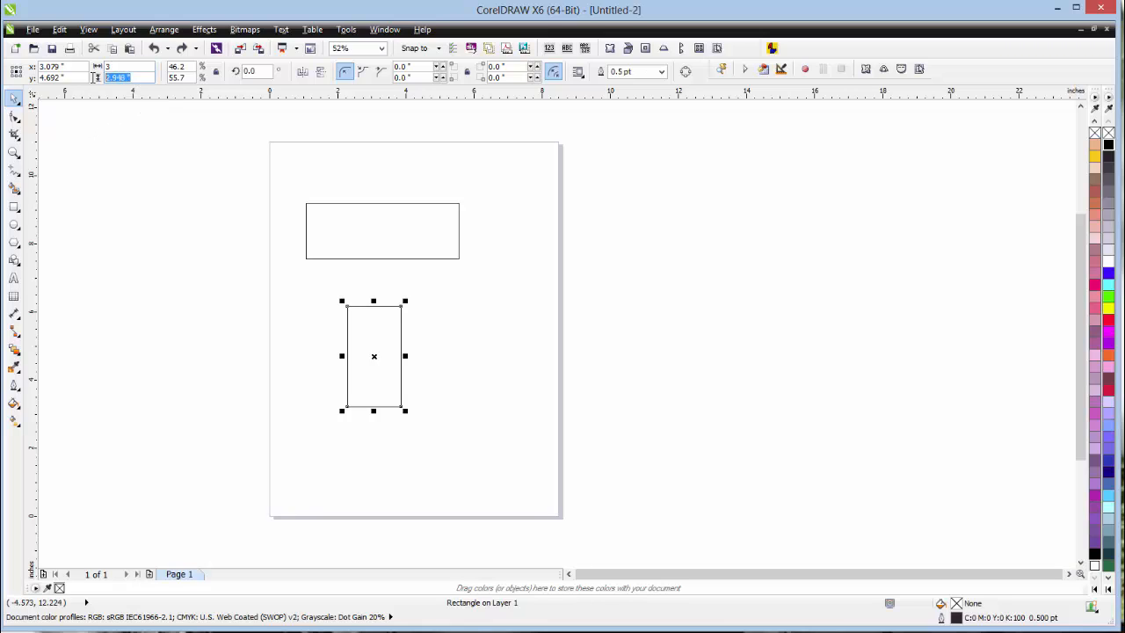
type("4")
key("Return")
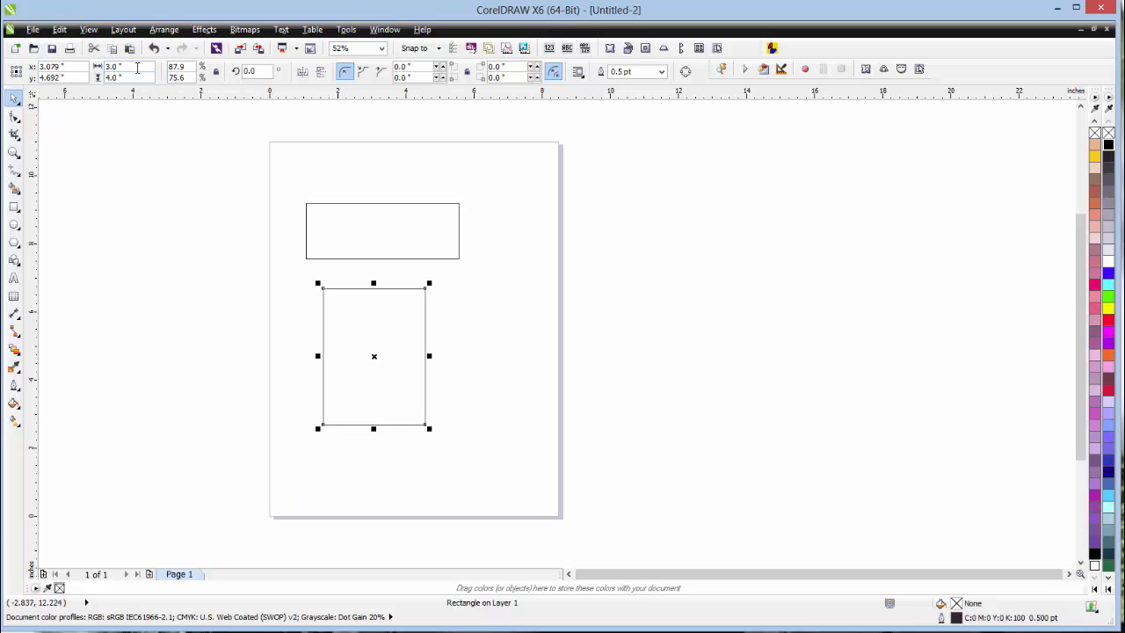
- Set the lower rectangle's width to 7 inches and move it so that it lies fully inside the page
left_click(108, 67)
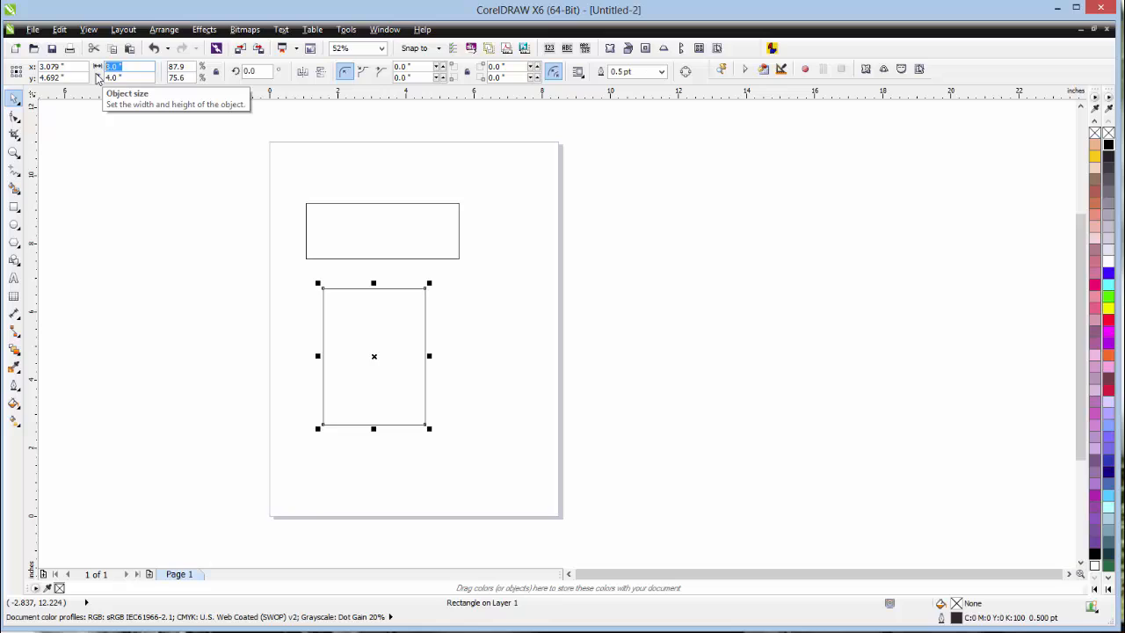
type("7")
key("Return")
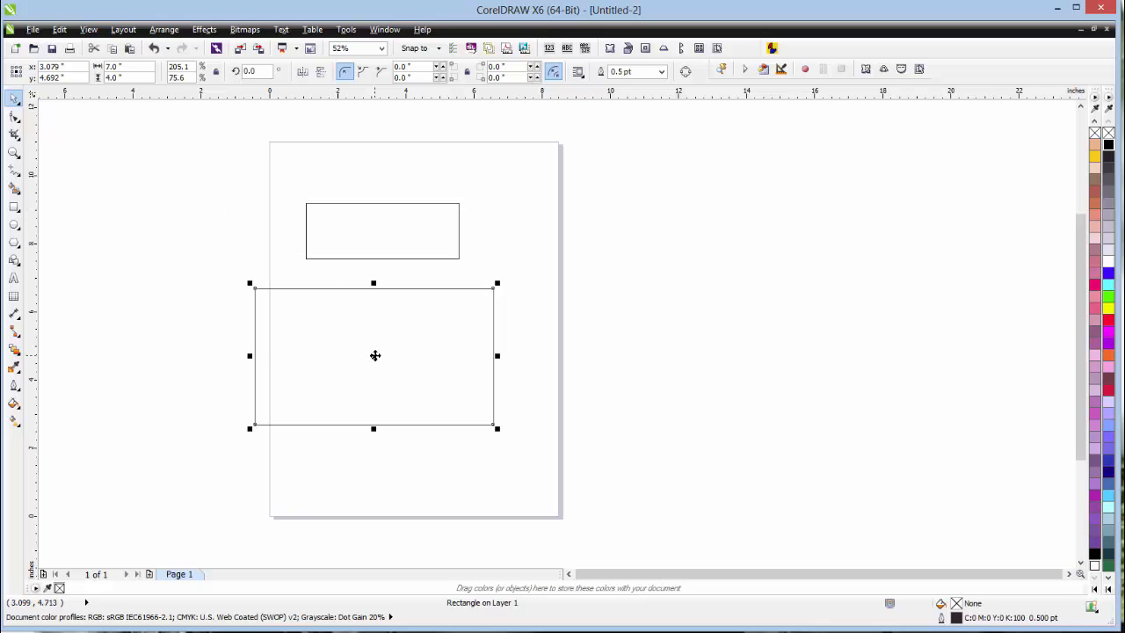
left_click_drag(374, 356, 412, 358)
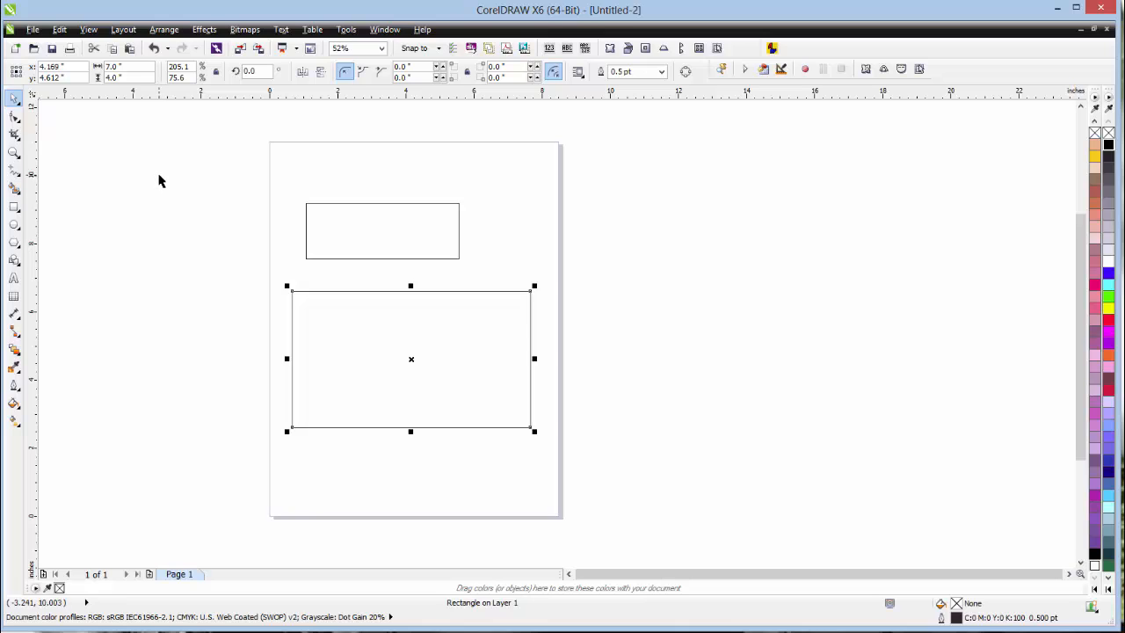
- Draw a perfect square about 4.2 inches on each side in the empty area beside the page
left_click(14, 207)
left_click_drag(92, 187, 160, 248)
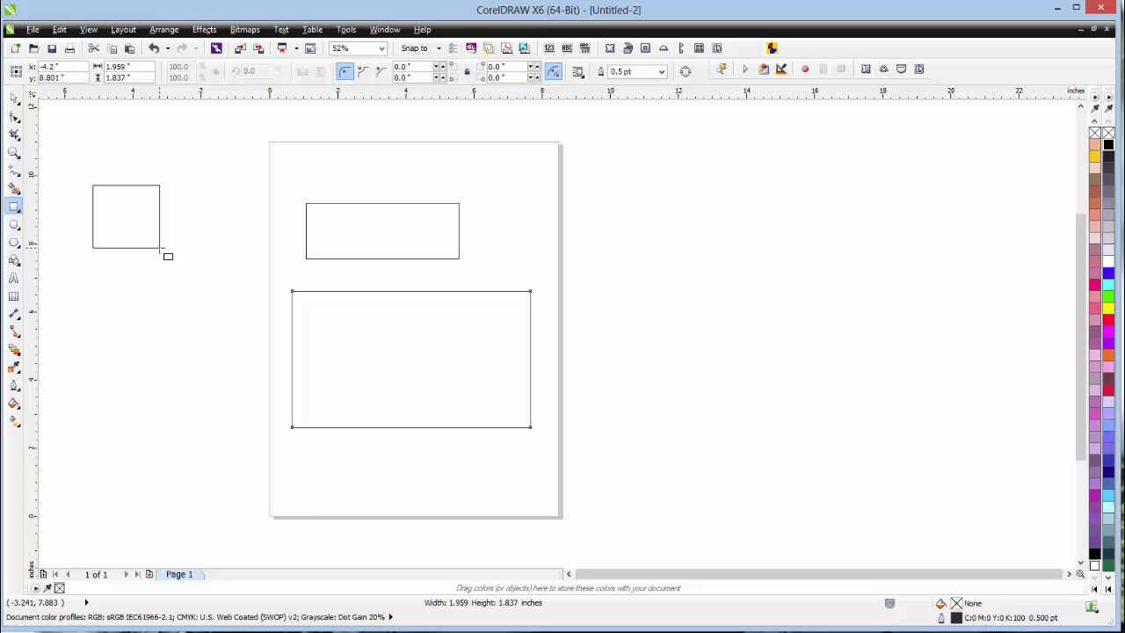
left_click_drag(160, 247, 231, 330)
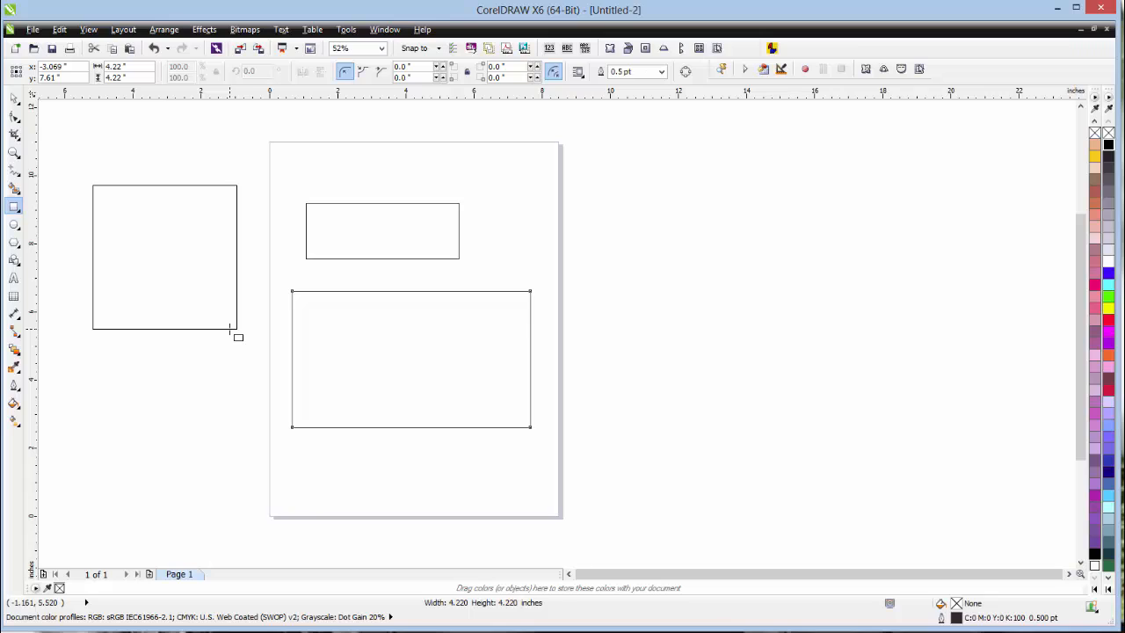
left_click_drag(230, 330, 231, 330)
key("ctrl")
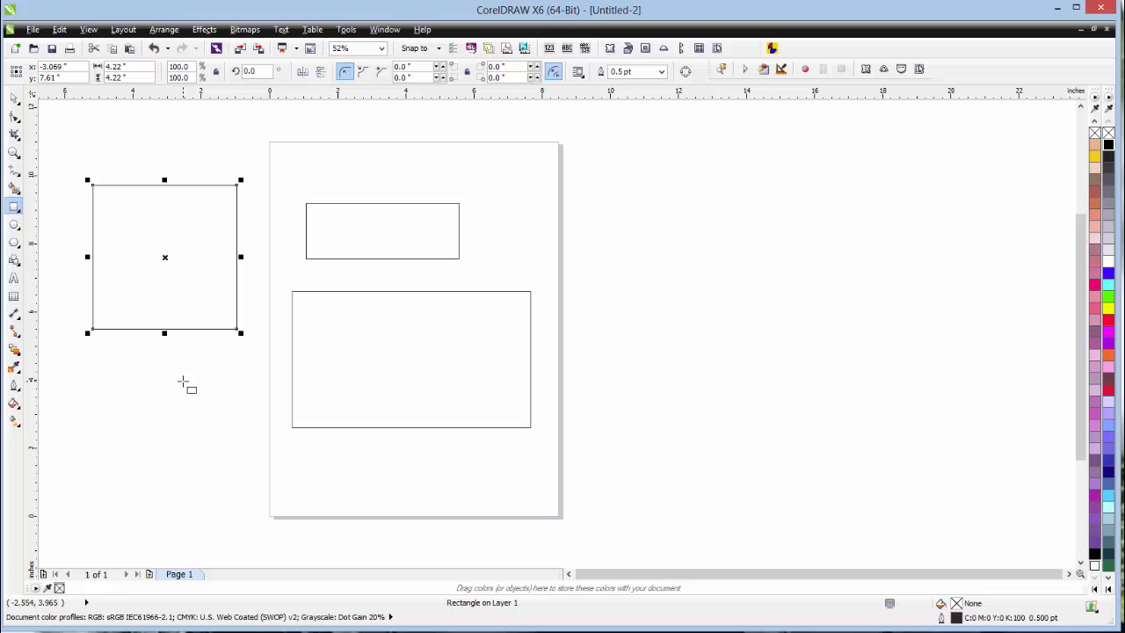
- Select all the rectangles on and beside the page and delete them
left_click(13, 99)
left_click_drag(76, 151, 614, 450)
key("Delete")
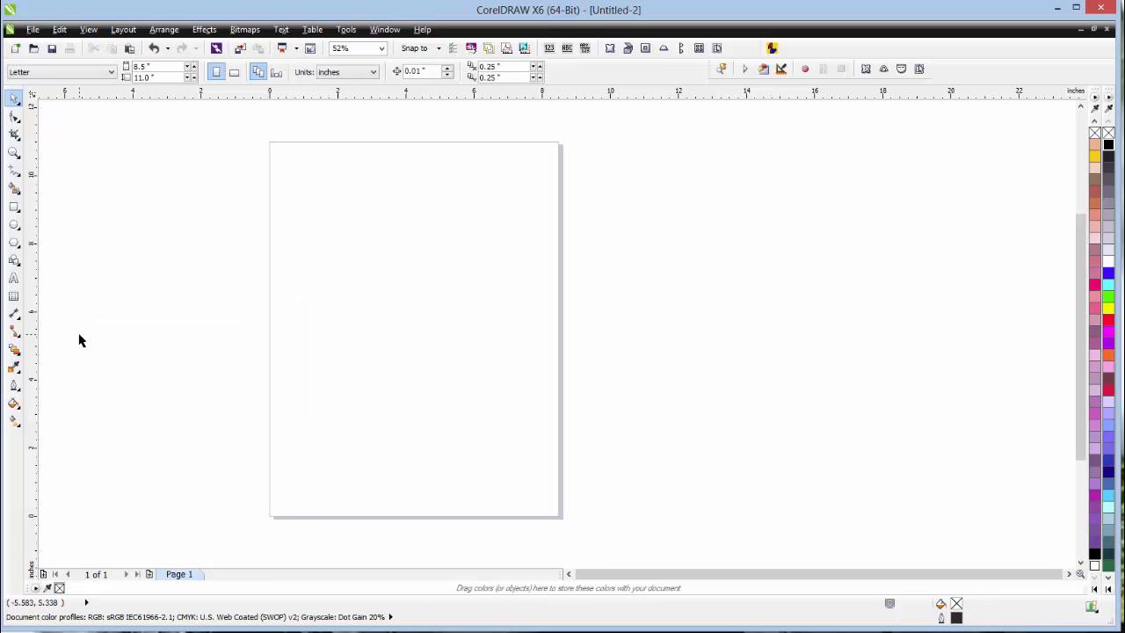
- Draw two large overlapping ellipses, a narrow upright one below them, and a flat one about 7.8 by 1.2 inches near the page's upper edge
left_click(14, 225)
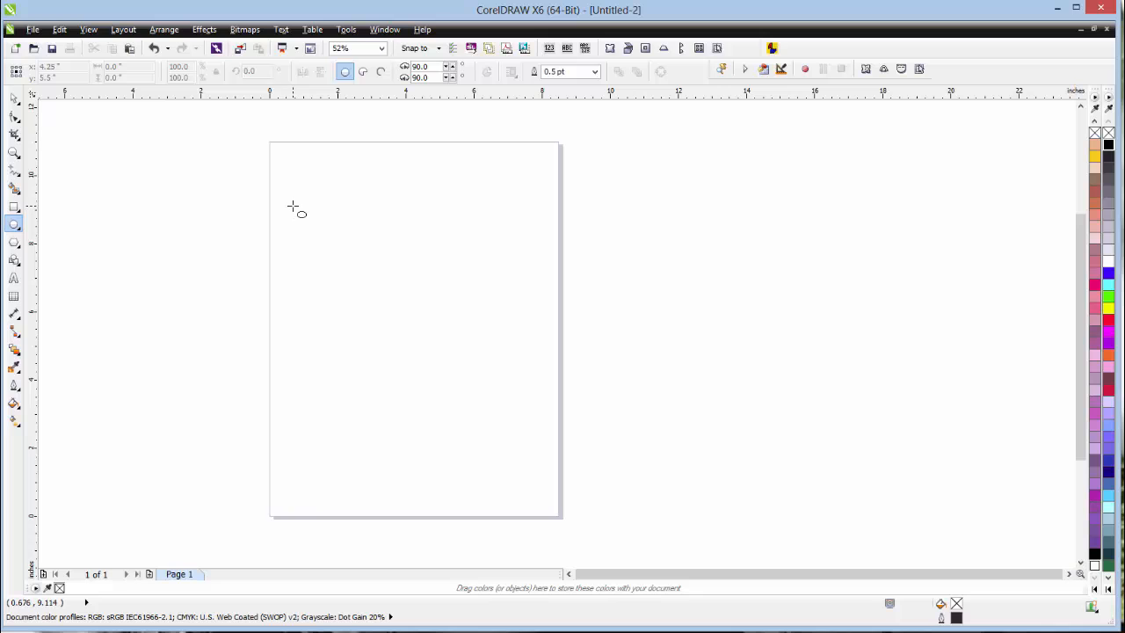
left_click_drag(293, 205, 477, 384)
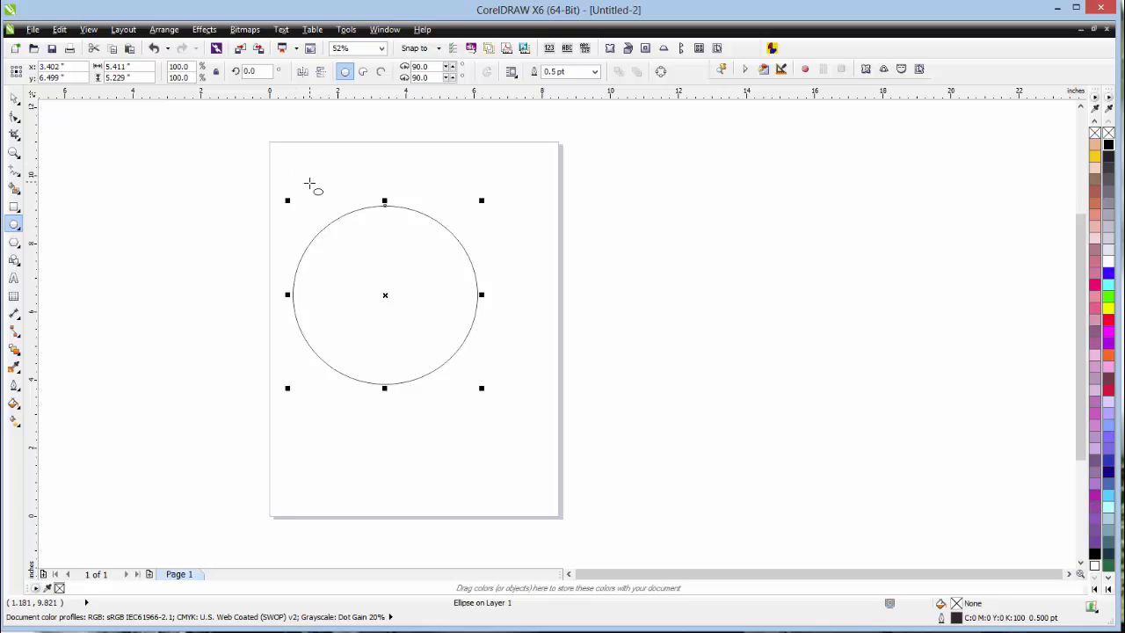
left_click_drag(315, 181, 494, 328)
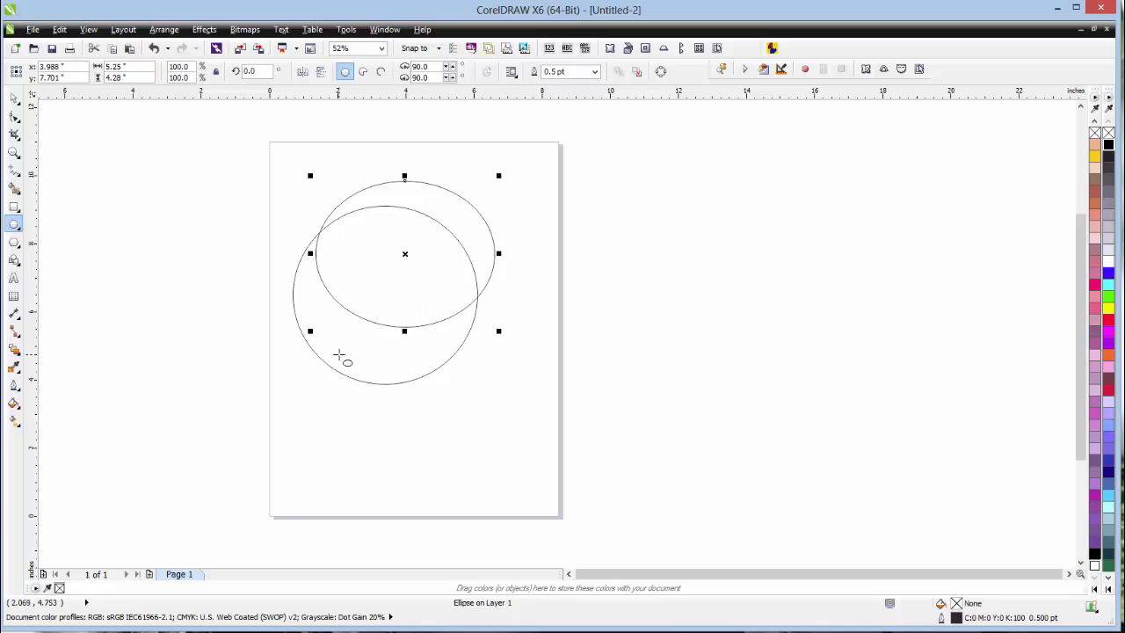
left_click_drag(369, 347, 437, 482)
left_click_drag(269, 172, 538, 214)
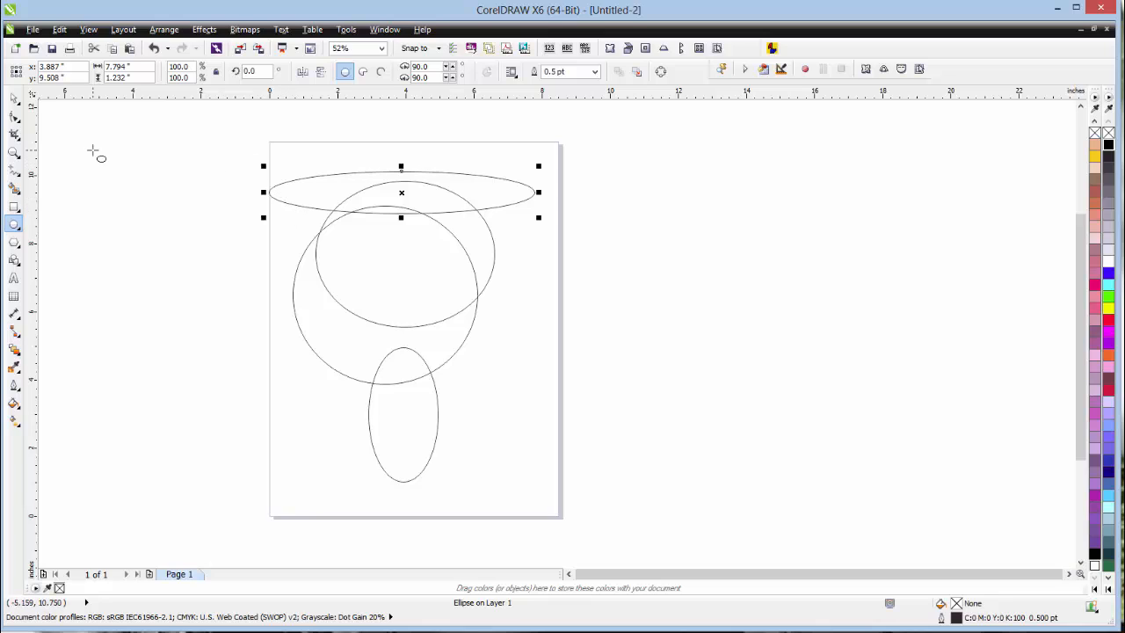
- Delete the two large overlapping ellipses and the narrow upright one, keeping only the flat wide ellipse
left_click(14, 98)
left_click(470, 261)
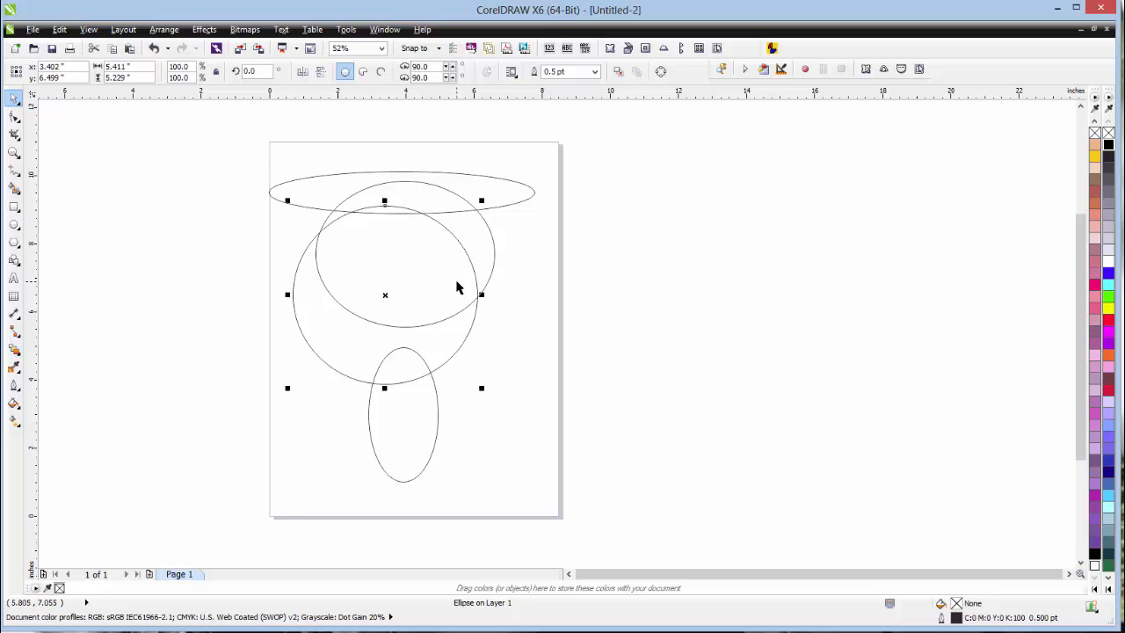
key("Delete")
left_click(446, 290)
key("Delete")
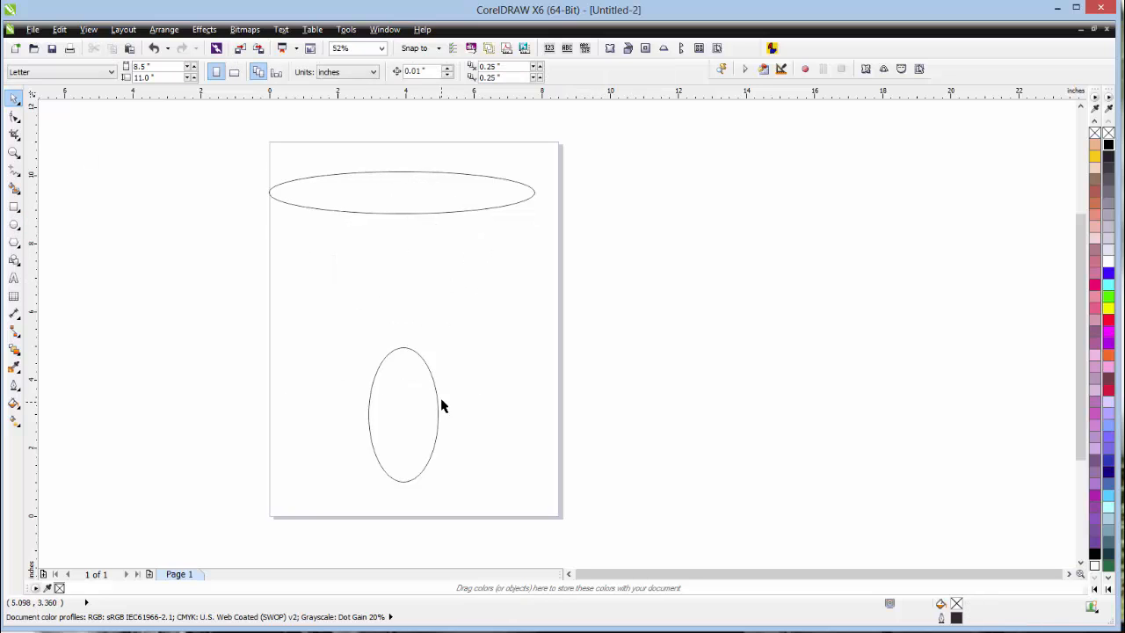
left_click(435, 398)
key("Delete")
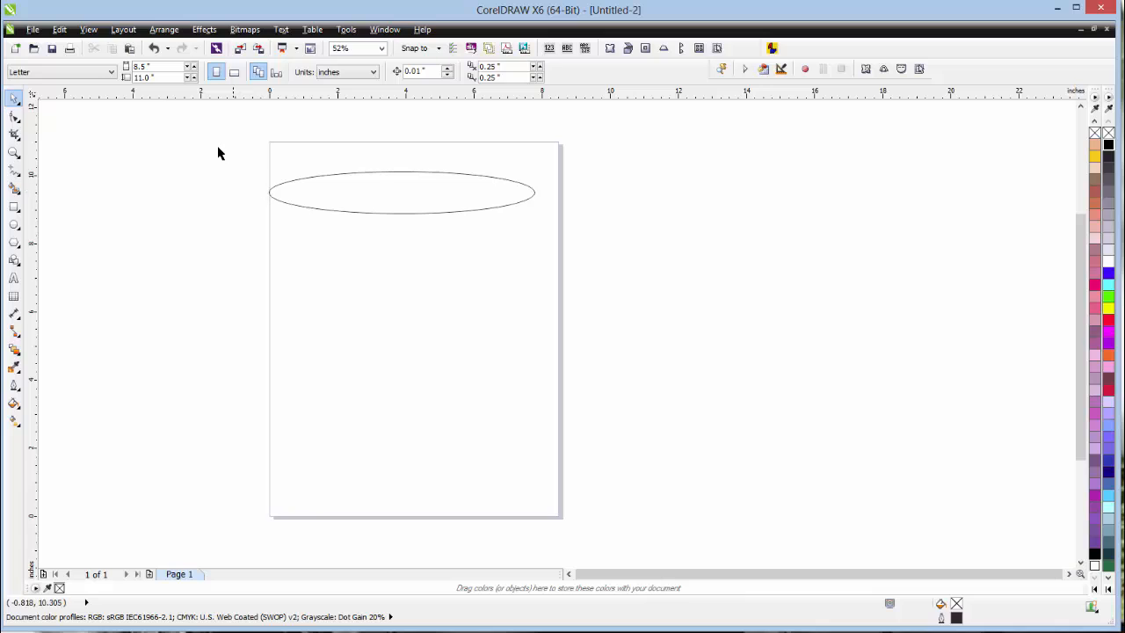
- Set the flat ellipse's size to 8 inches wide by 2 inches high and move it fully inside the page
left_click(307, 188)
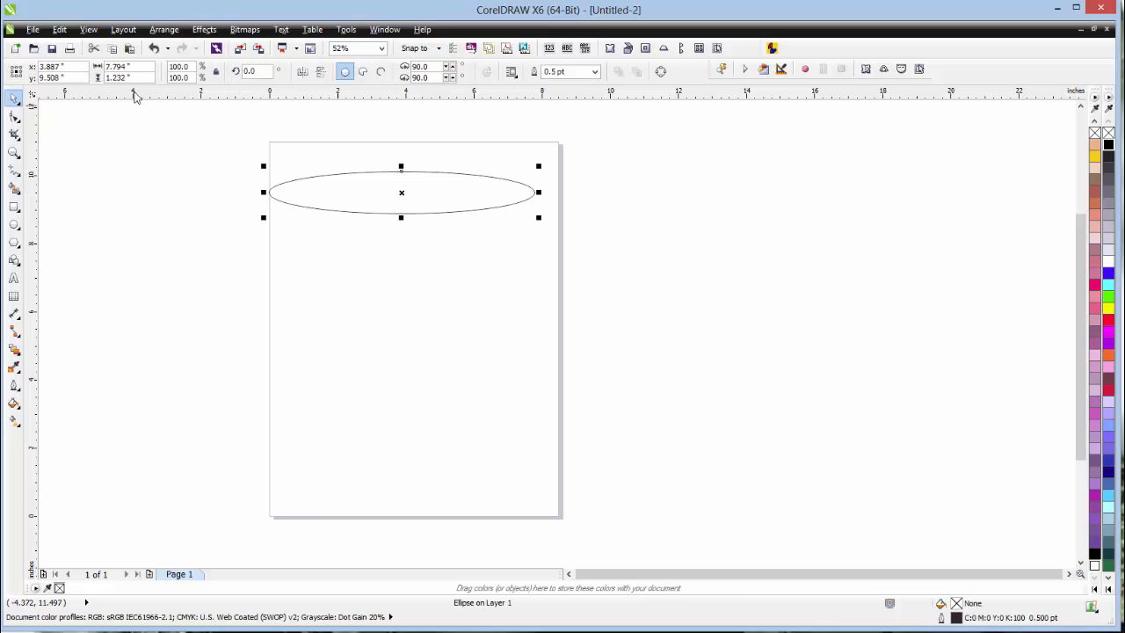
left_click_drag(146, 69, 88, 63)
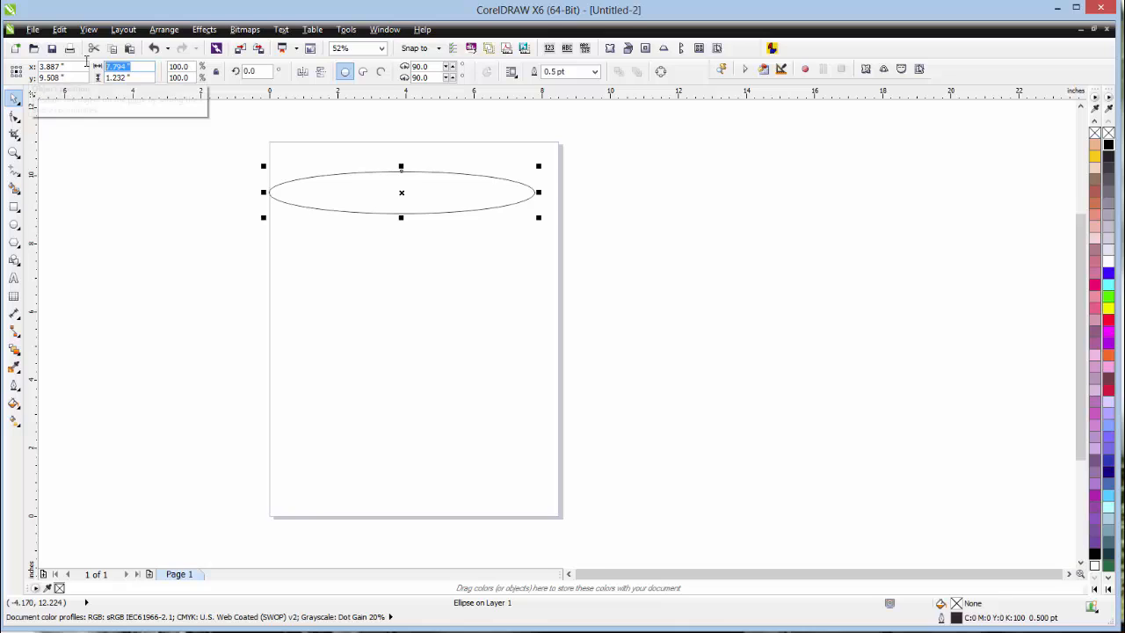
type("8")
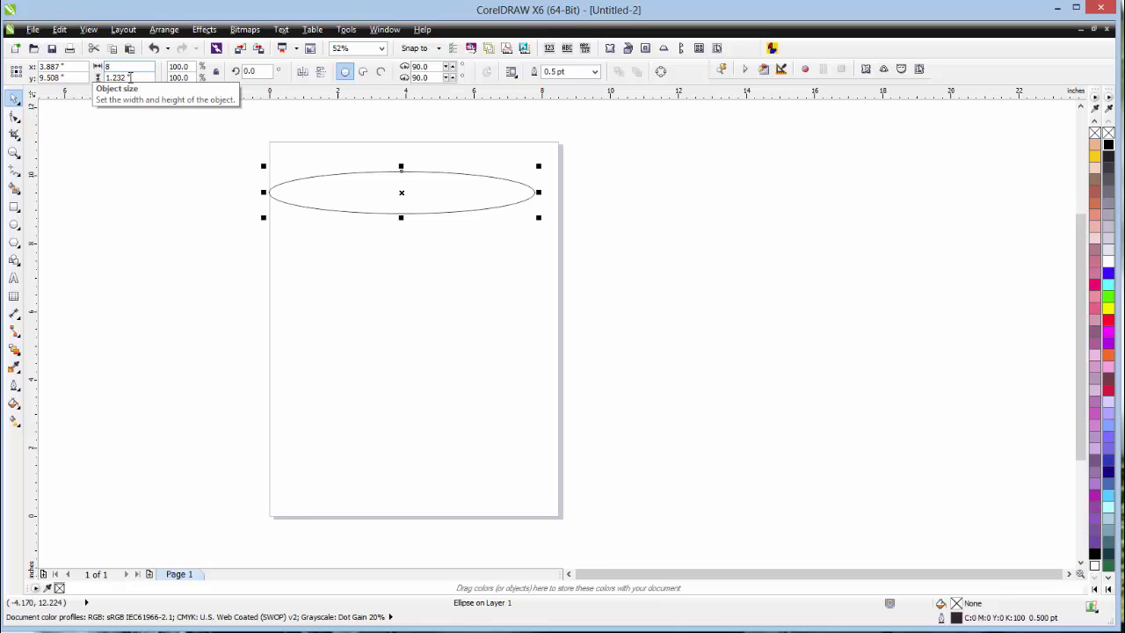
left_click_drag(147, 77, 85, 78)
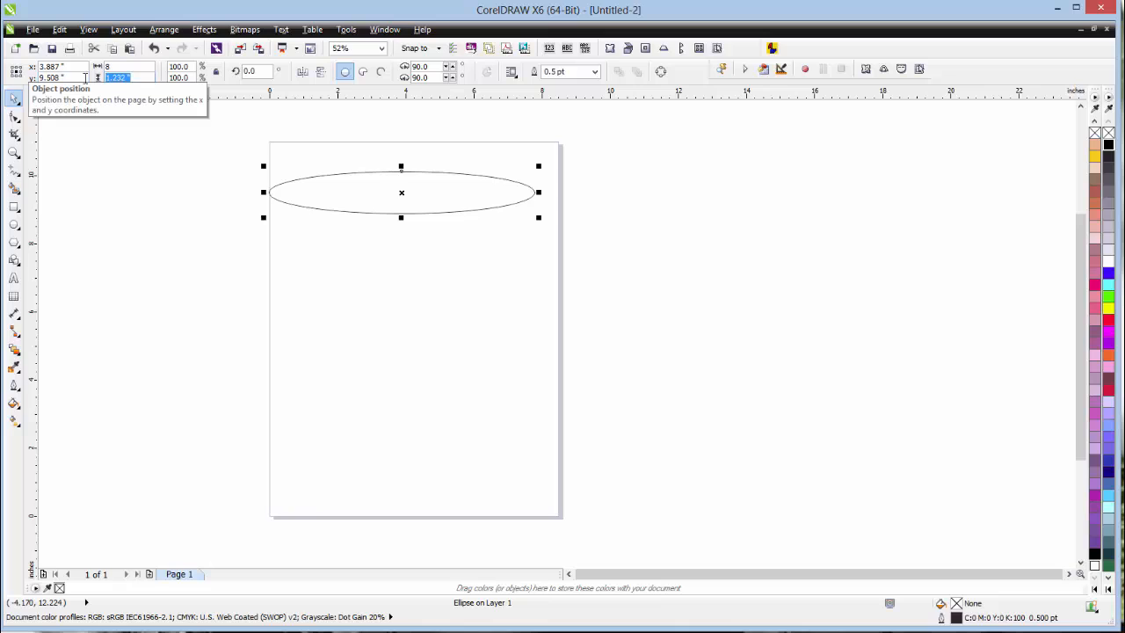
type("2")
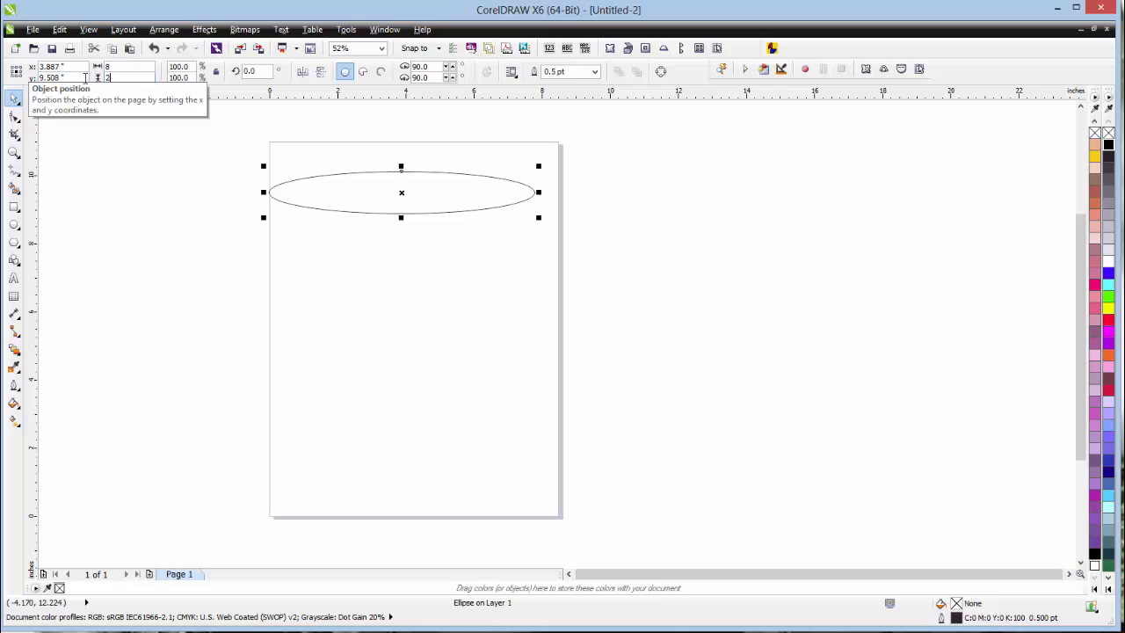
key("Return")
left_click(167, 150)
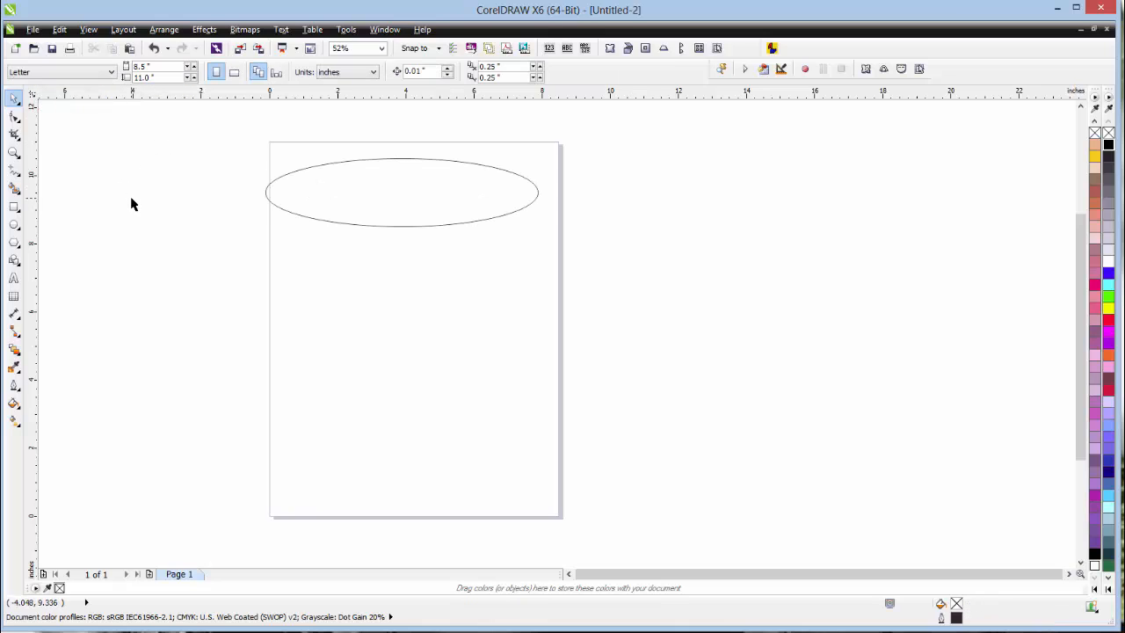
left_click(339, 188)
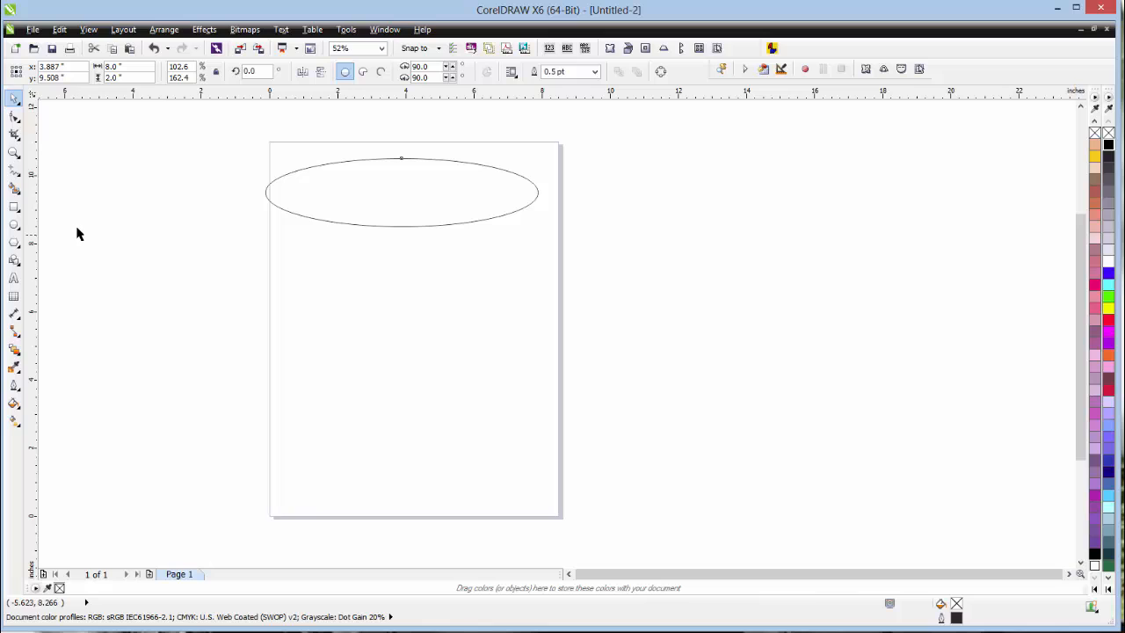
left_click_drag(370, 185, 380, 189)
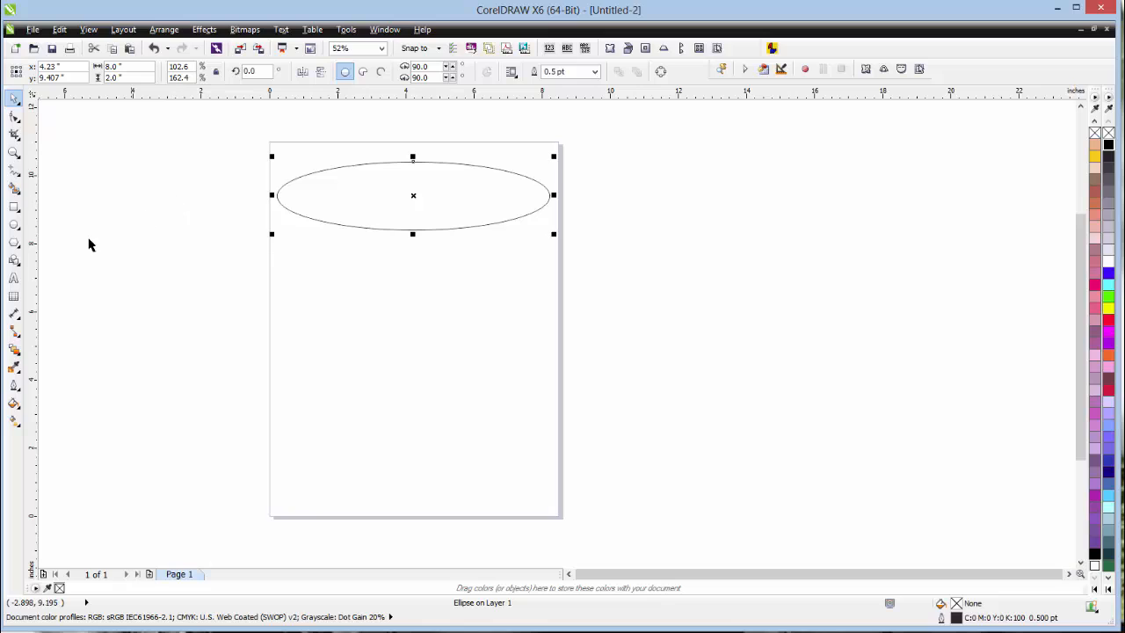
- Draw a circle about 4.8 inches in diameter on the page below the flat ellipse
left_click(15, 225)
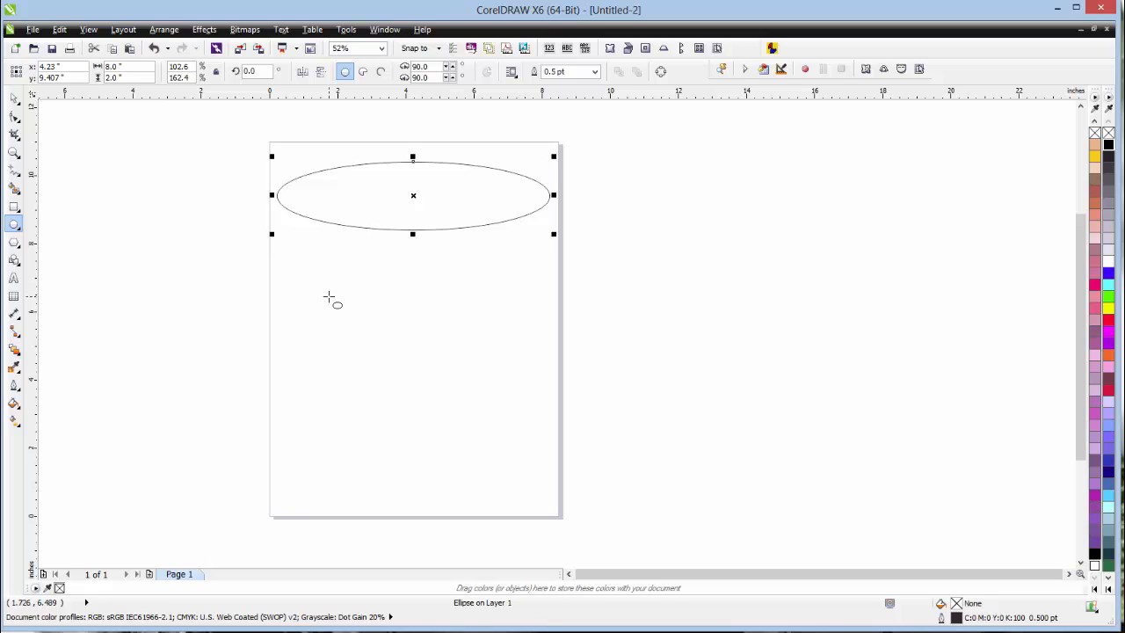
left_click_drag(329, 299, 460, 414)
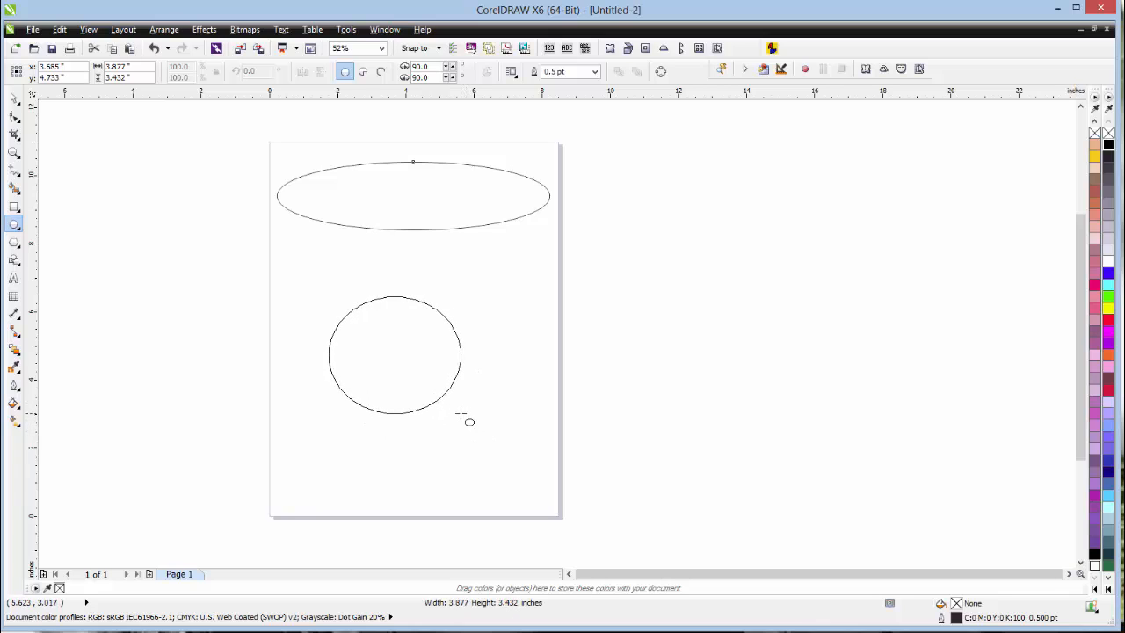
left_click_drag(461, 413, 487, 464)
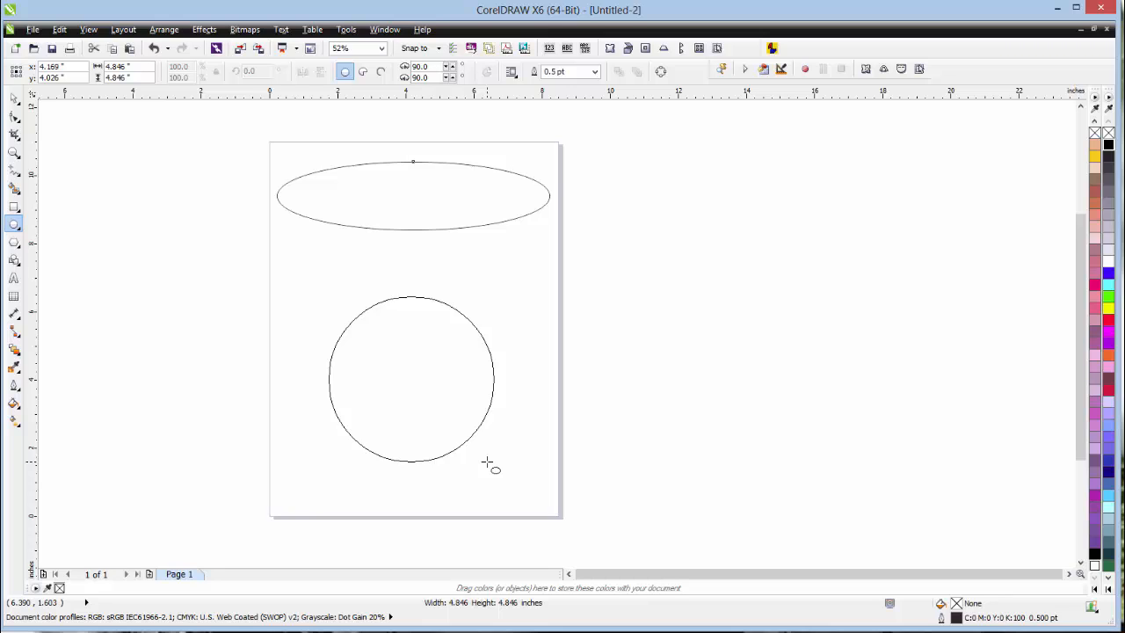
left_click_drag(487, 463, 490, 465)
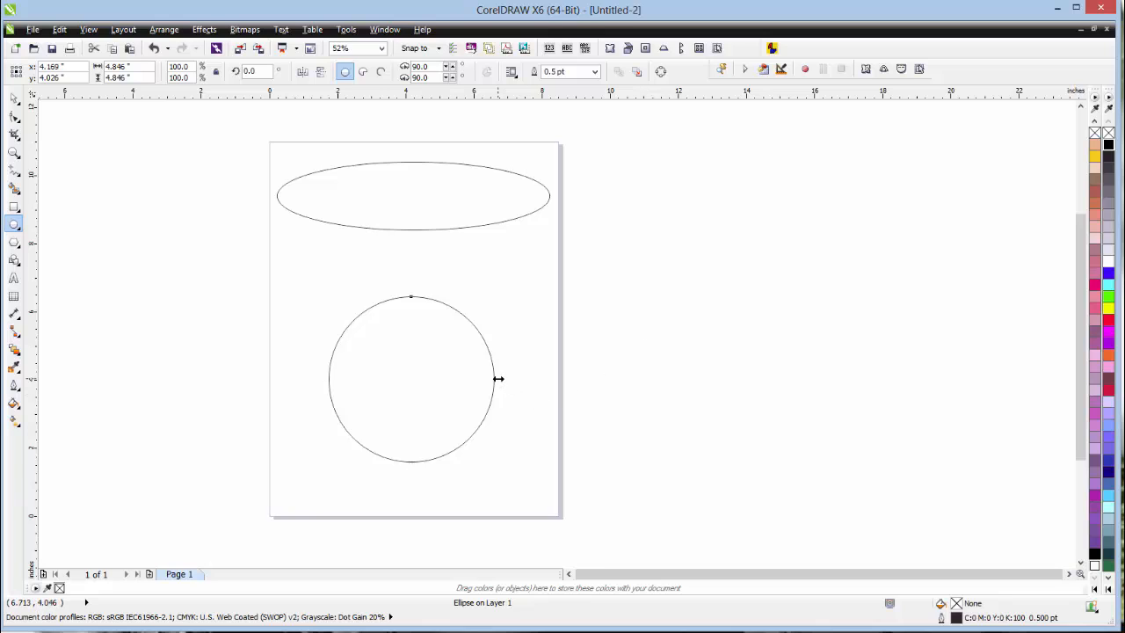
- Stretch the circle to about 8.9 inches wide, narrow it to about 5 inches, and enlarge it proportionally to about 5.9 by 5.8 inches
left_click_drag(498, 379, 637, 379)
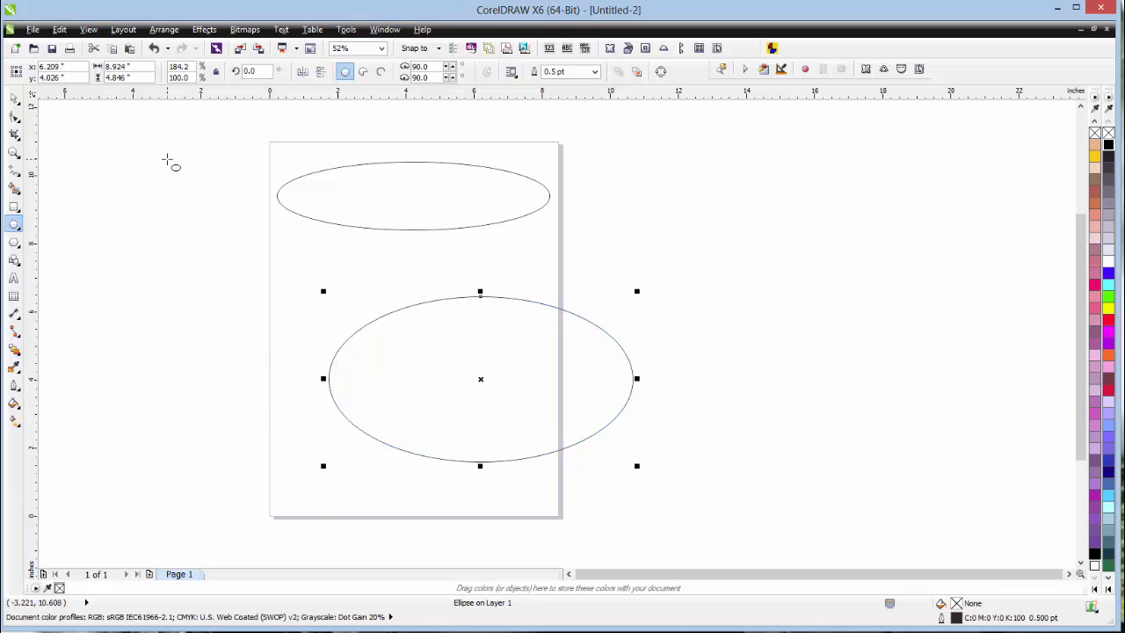
left_click_drag(637, 379, 498, 366)
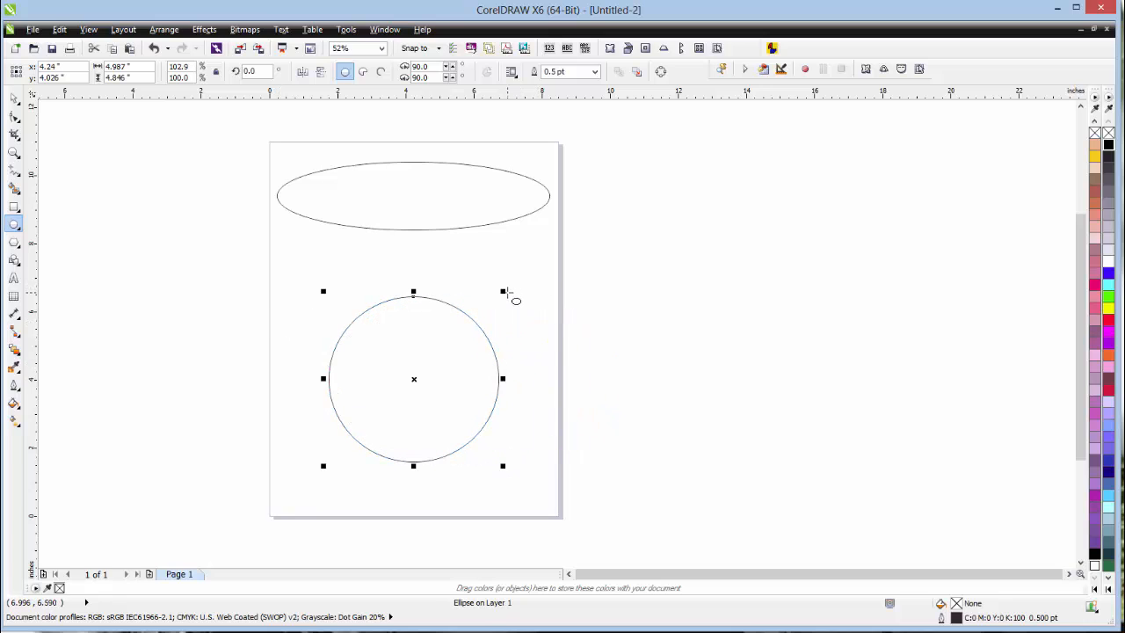
left_click_drag(504, 293, 597, 261)
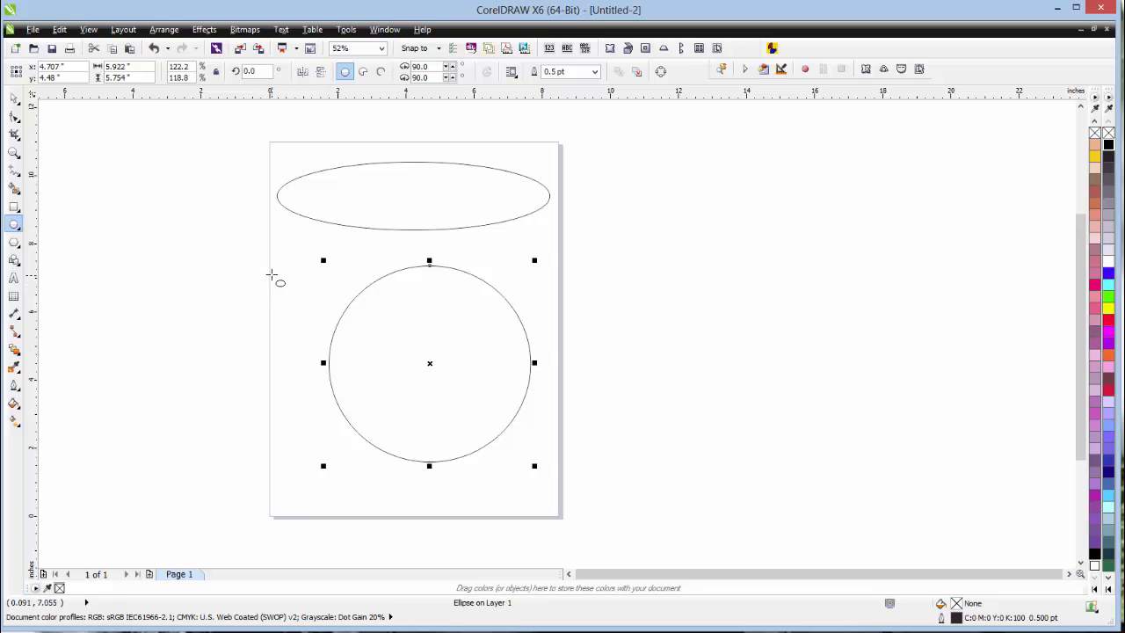
- Select both the flat ellipse and the circle and delete them from the page
left_click(14, 98)
left_click_drag(256, 144, 592, 484)
key("Delete")
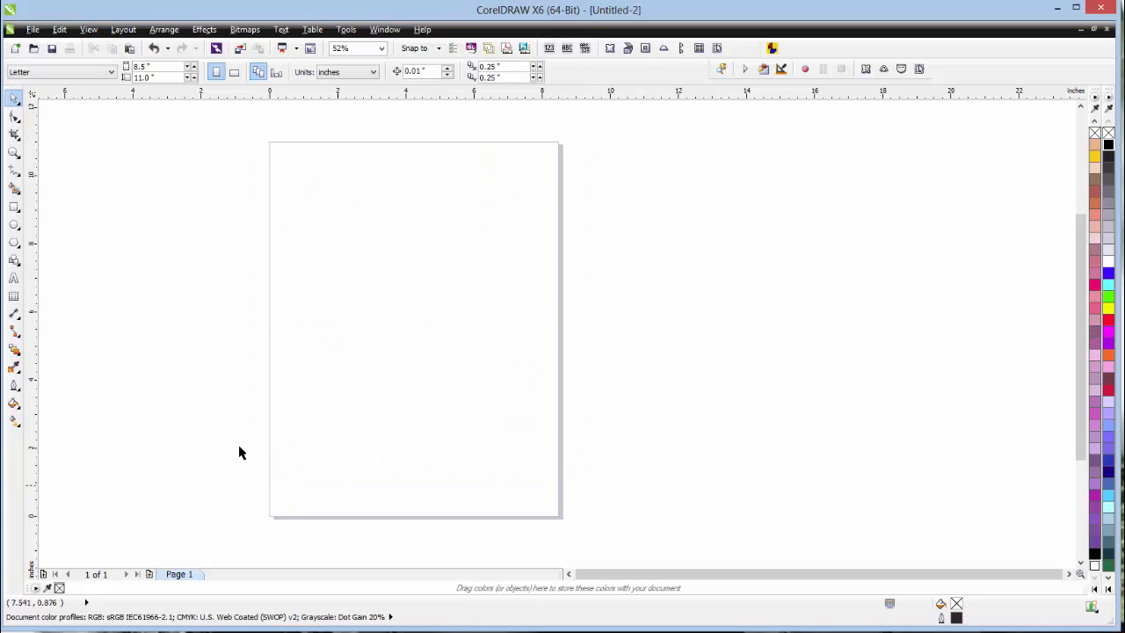
- Draw a three-sided polygon about 3.8 by 2.9 inches near the page's upper edge and raise its number of sides one by one to 7
left_click(14, 246)
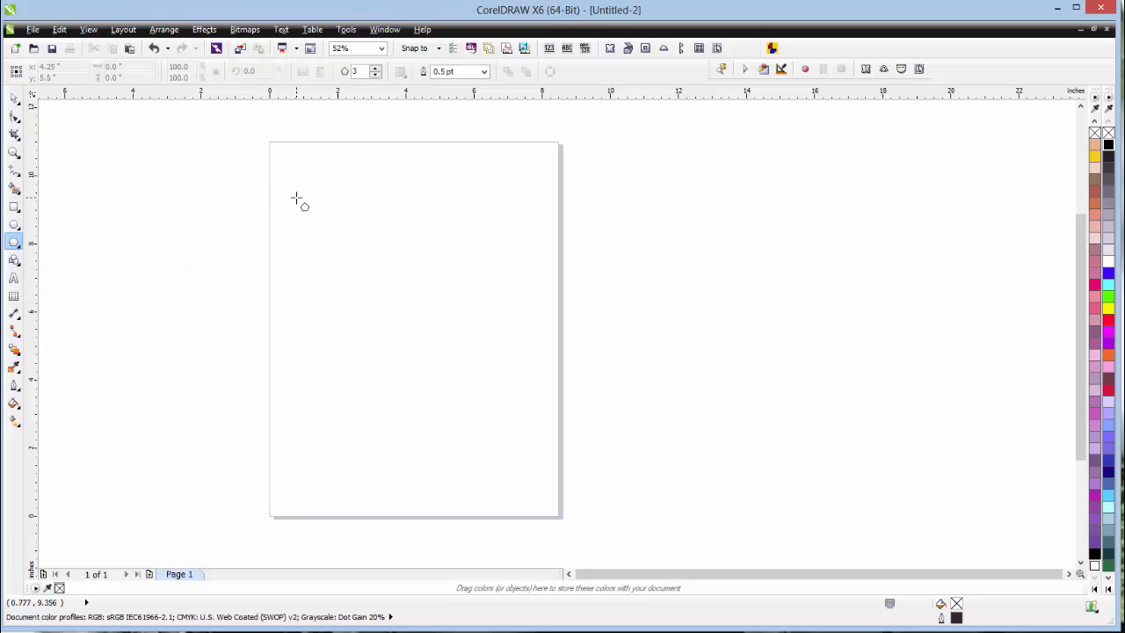
mouse_move(301, 197)
left_mouse_down()
mouse_move(366, 243)
mouse_move(442, 335)
left_mouse_up()
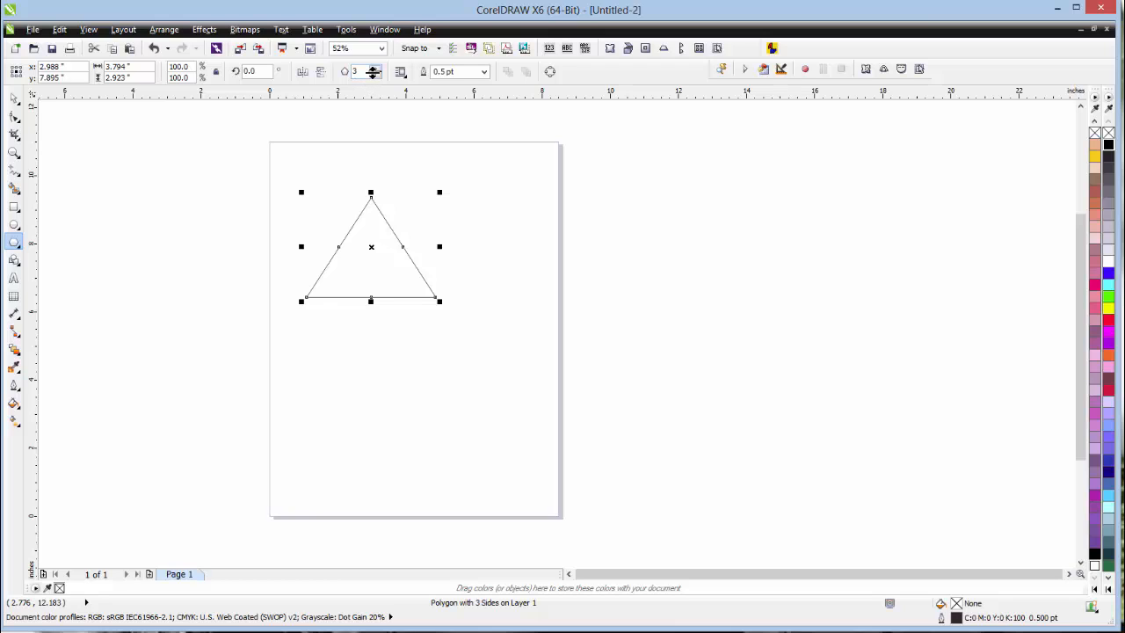
left_click(375, 69)
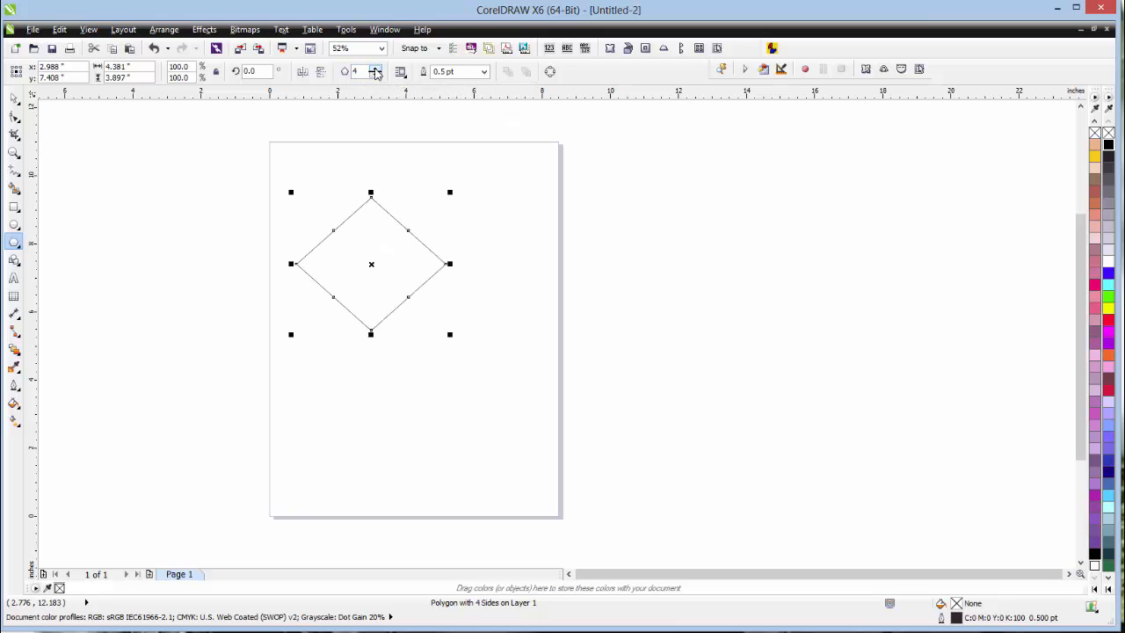
left_click(377, 69)
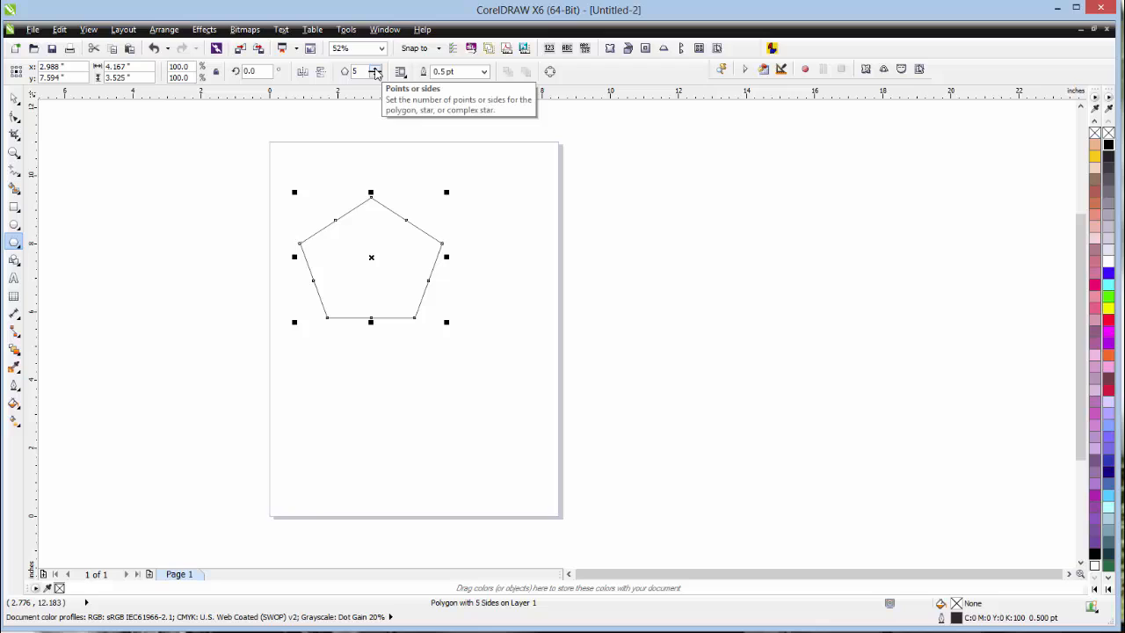
left_click(375, 69)
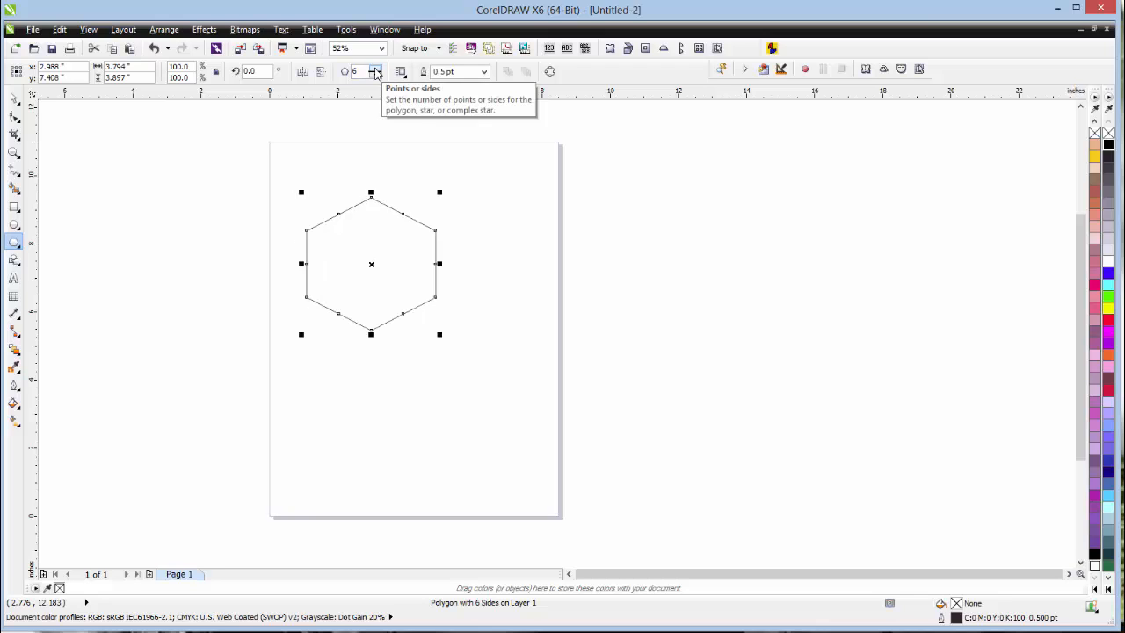
left_click(377, 69)
- Set the polygon's number of sides to 99 and examine the straight segments along its upper edge up close
left_click_drag(363, 74, 351, 74)
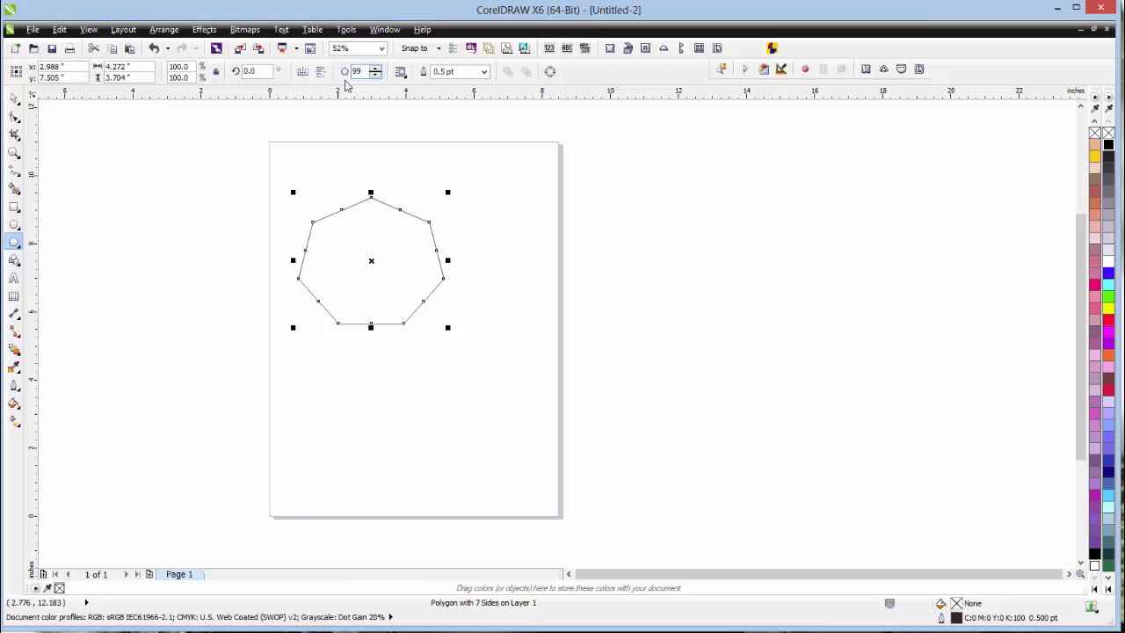
key("Return")
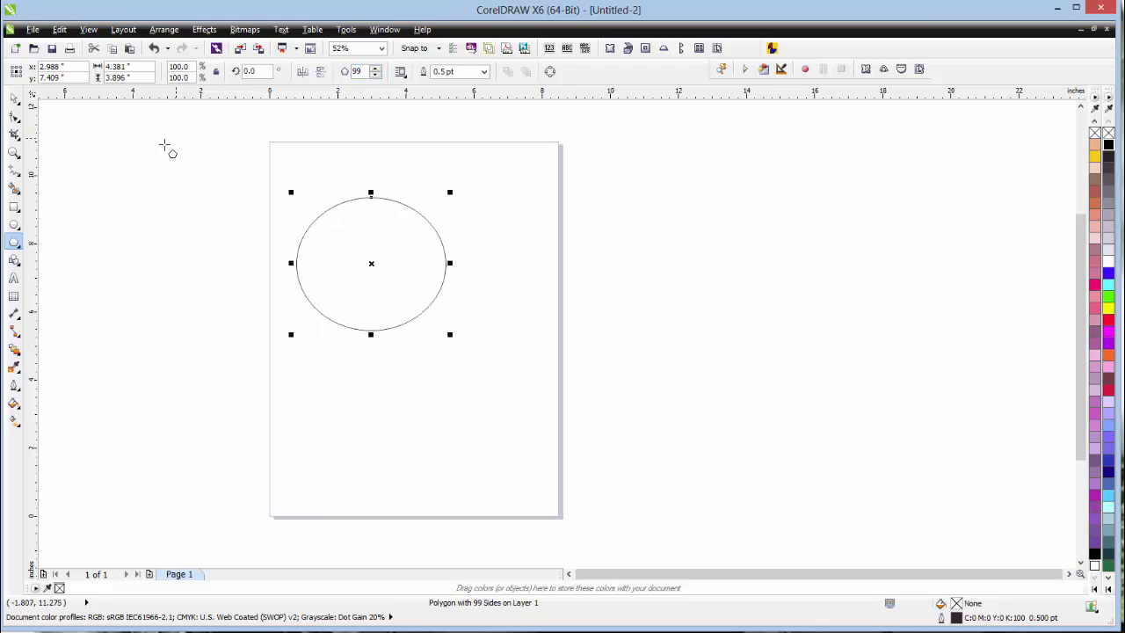
left_click(13, 153)
left_click_drag(338, 187, 369, 209)
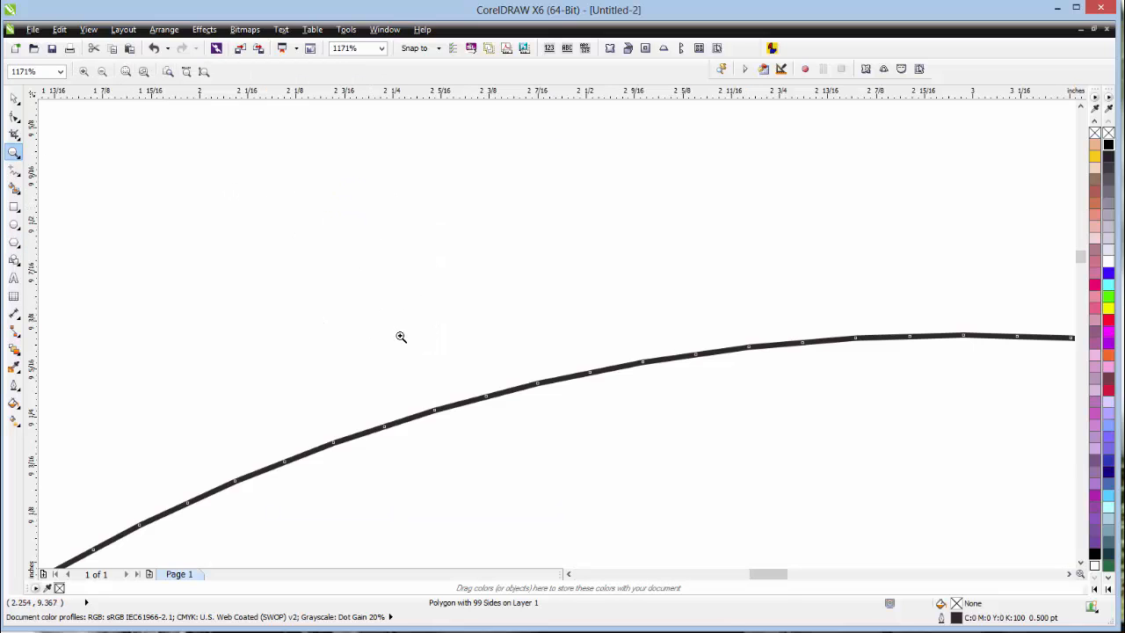
left_click_drag(454, 351, 590, 440)
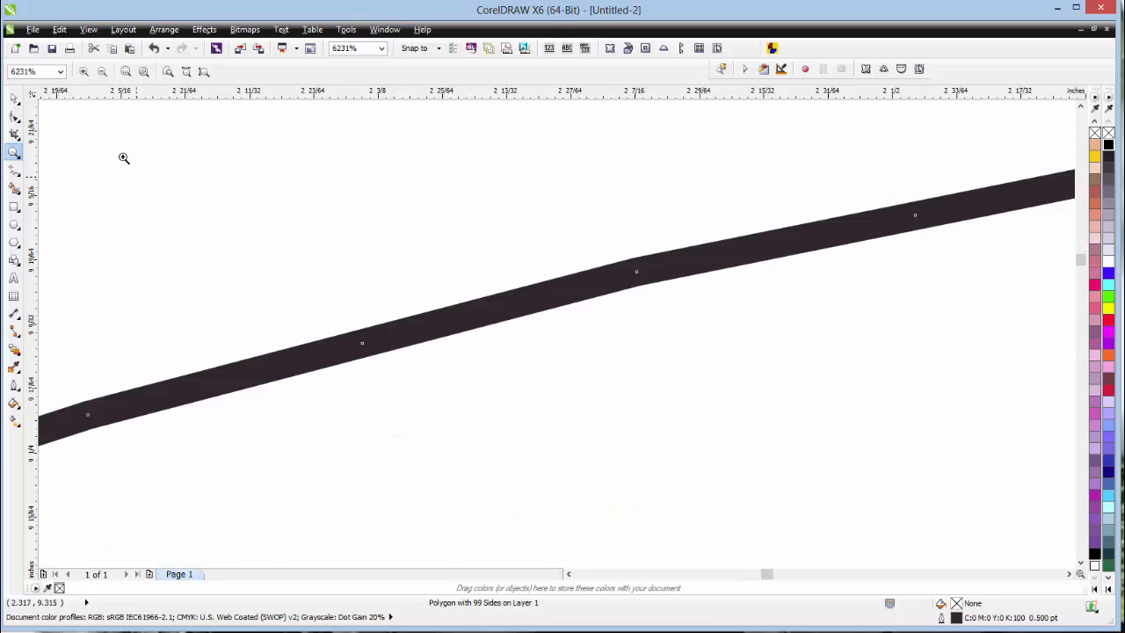
left_click(102, 71)
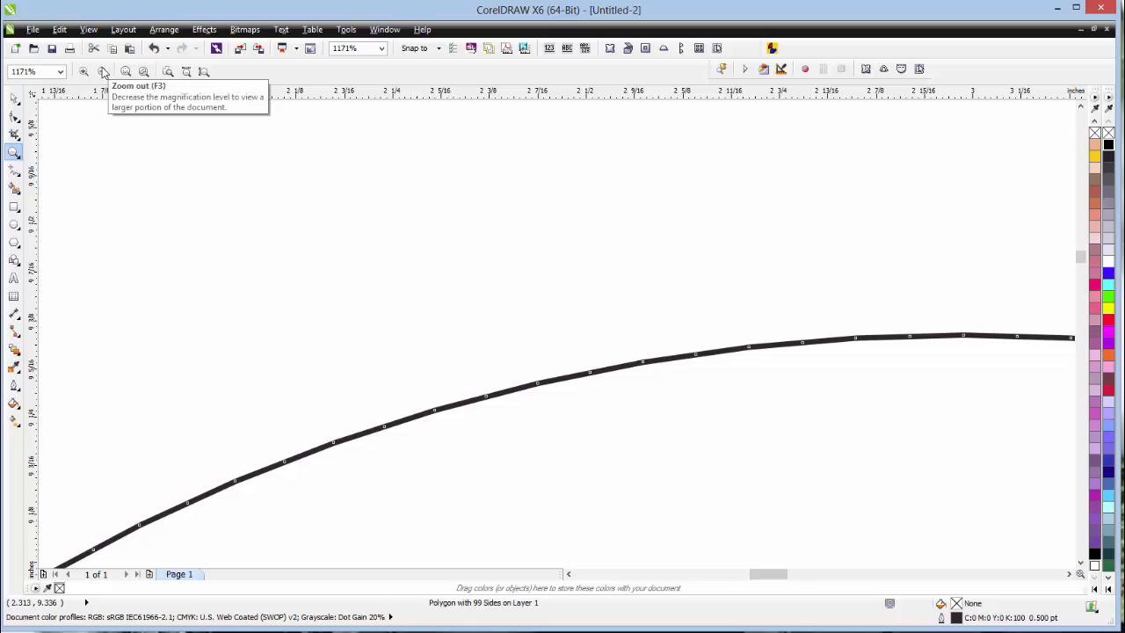
left_click(102, 71)
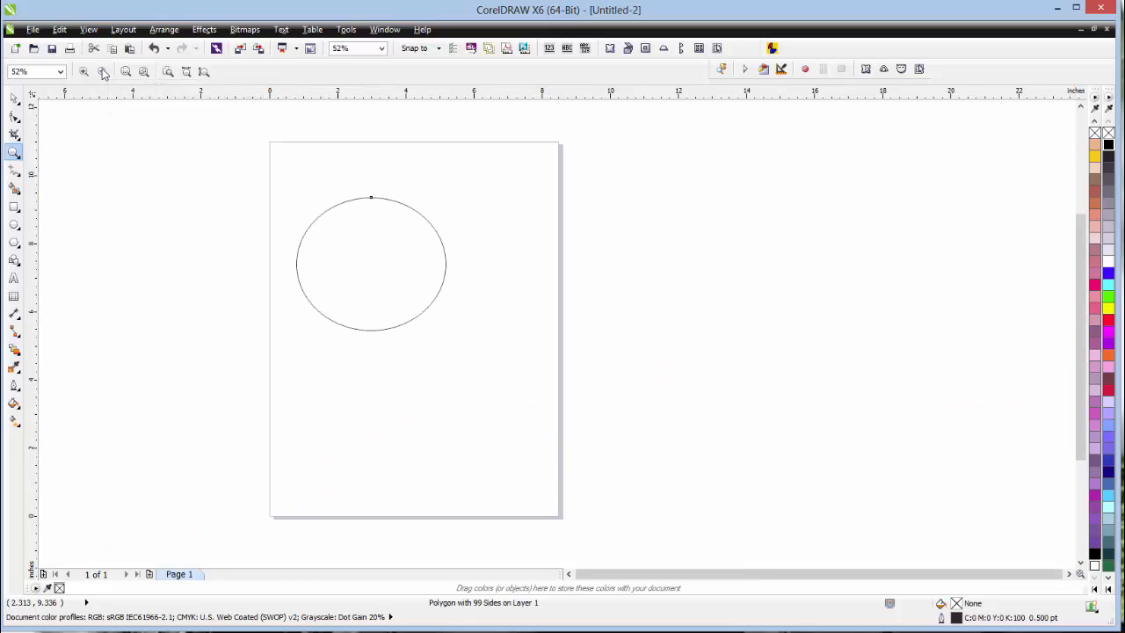
- Set the polygon's number of sides to 8 and resize it freehand to about 4.4 inches wide by 4.4 inches high
left_click(15, 101)
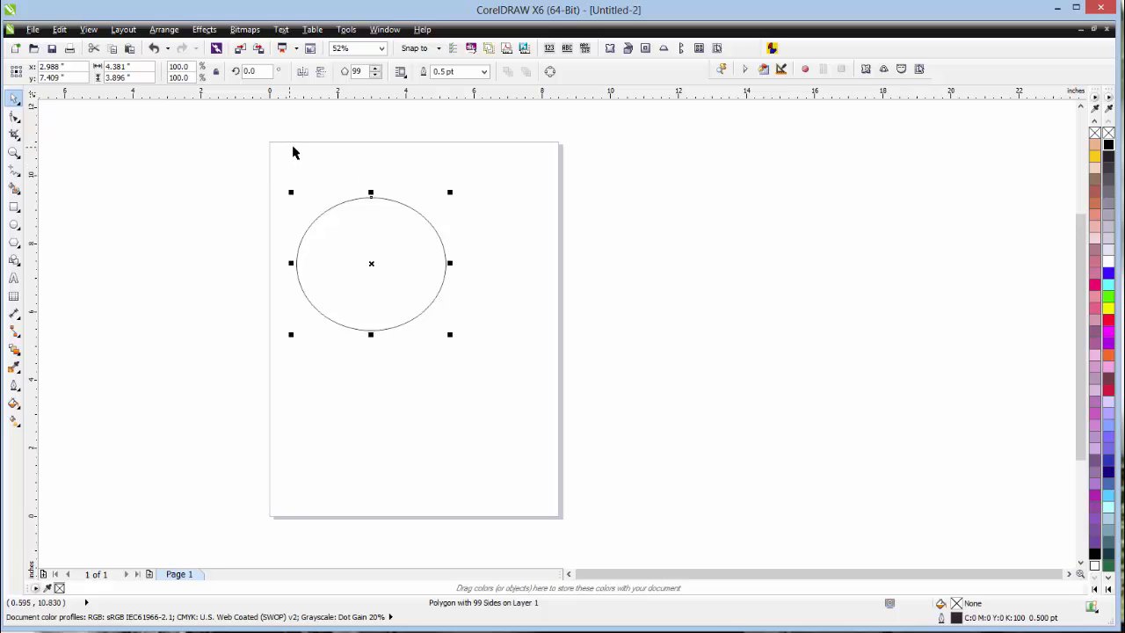
double_click(357, 71)
key("Return")
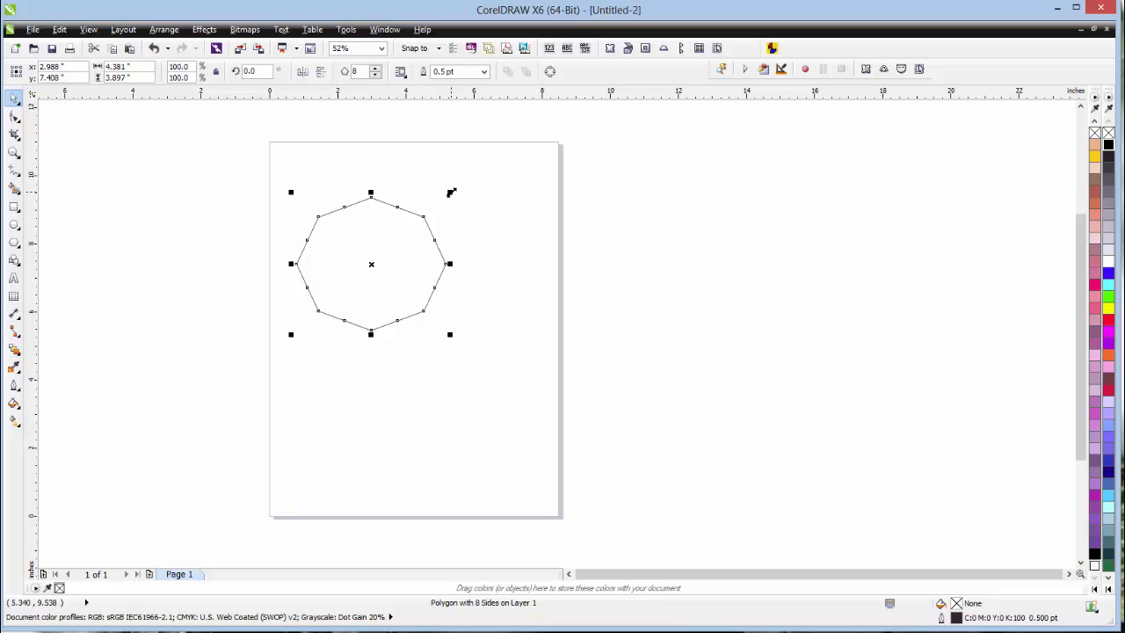
left_click_drag(451, 191, 478, 176)
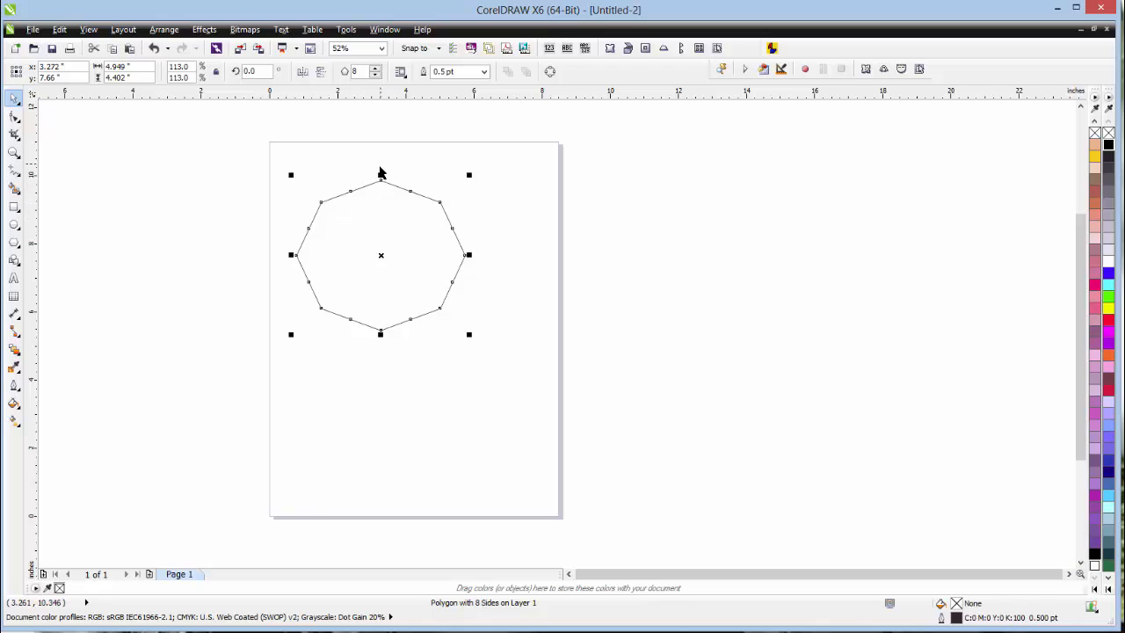
mouse_move(469, 255)
left_mouse_down()
mouse_move(570, 231)
mouse_move(452, 243)
left_mouse_up()
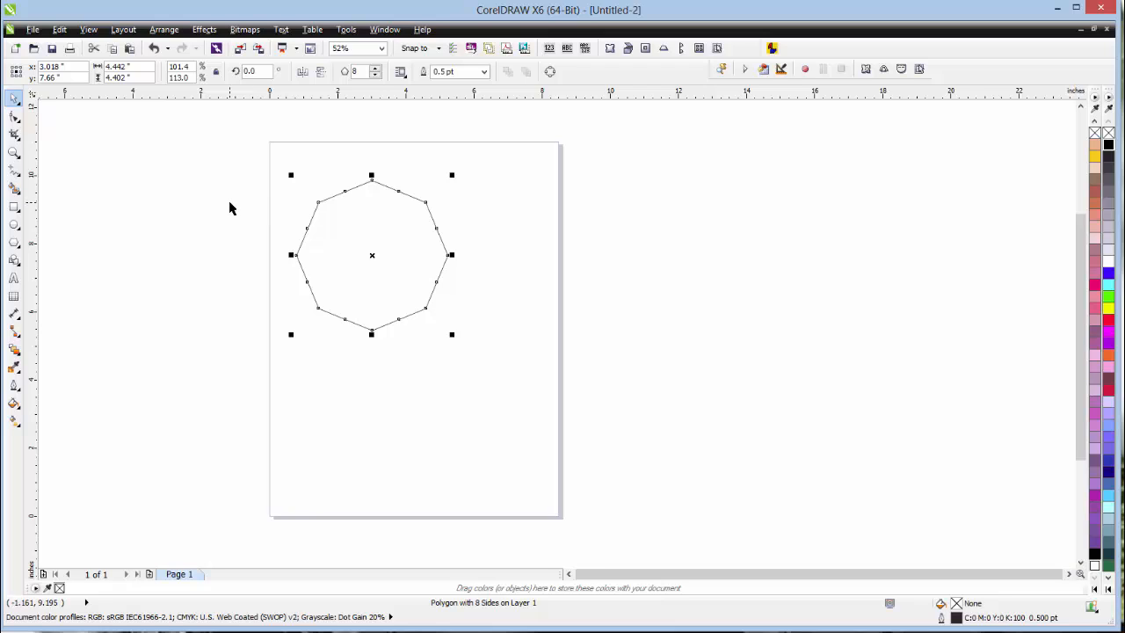
- Delete the octagon and draw a parallelogram perfect shape about 2.7 by 2.9 inches in the page's upper half
key("Delete")
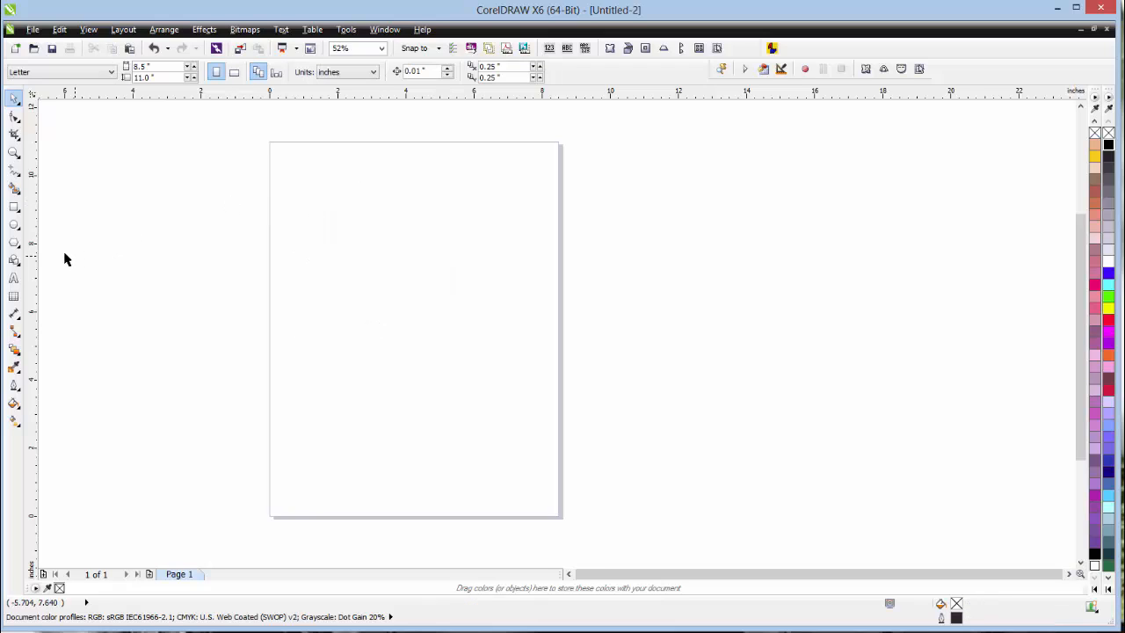
left_click(14, 260)
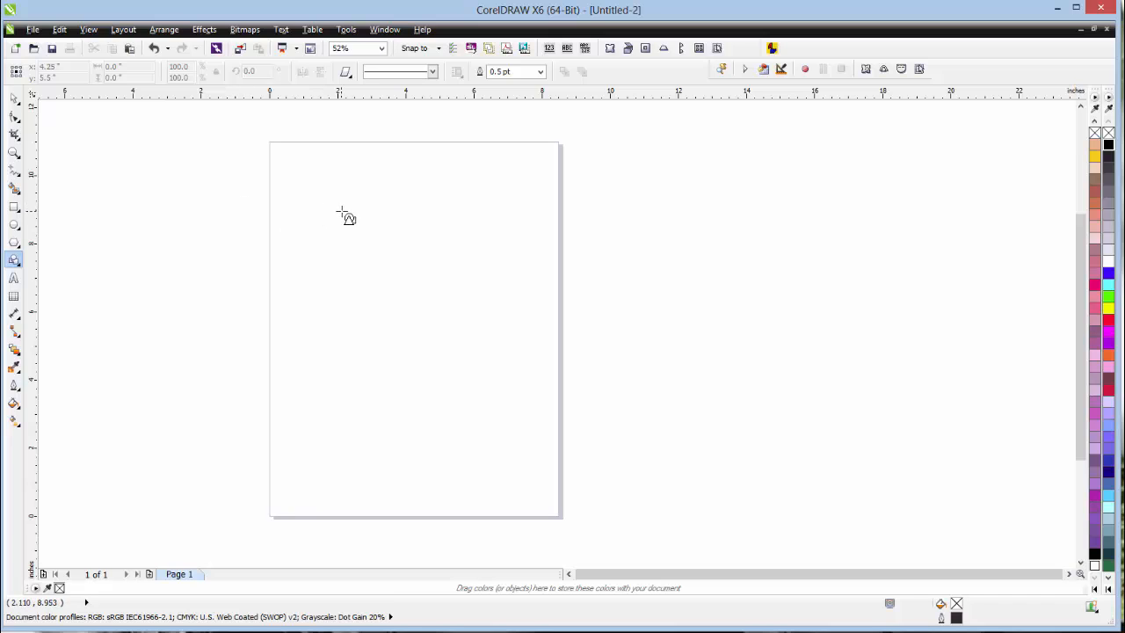
left_click_drag(344, 213, 434, 312)
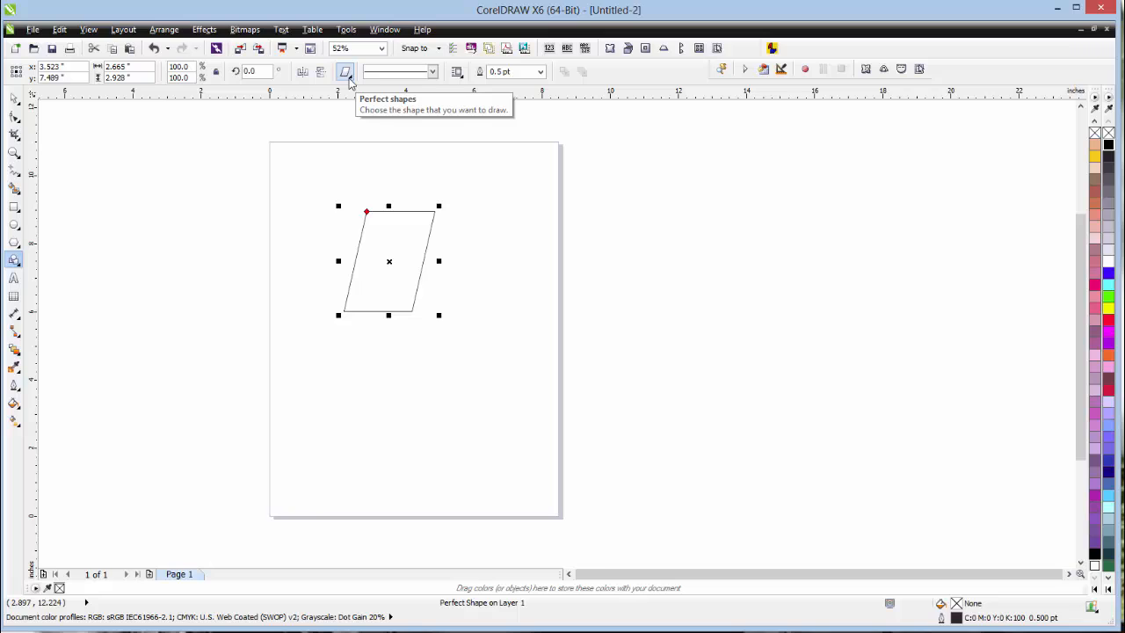
- Draw a right-triangle perfect shape about 4.6 by 3.7 inches beside the parallelogram, extending across the page's right edge
left_click(345, 72)
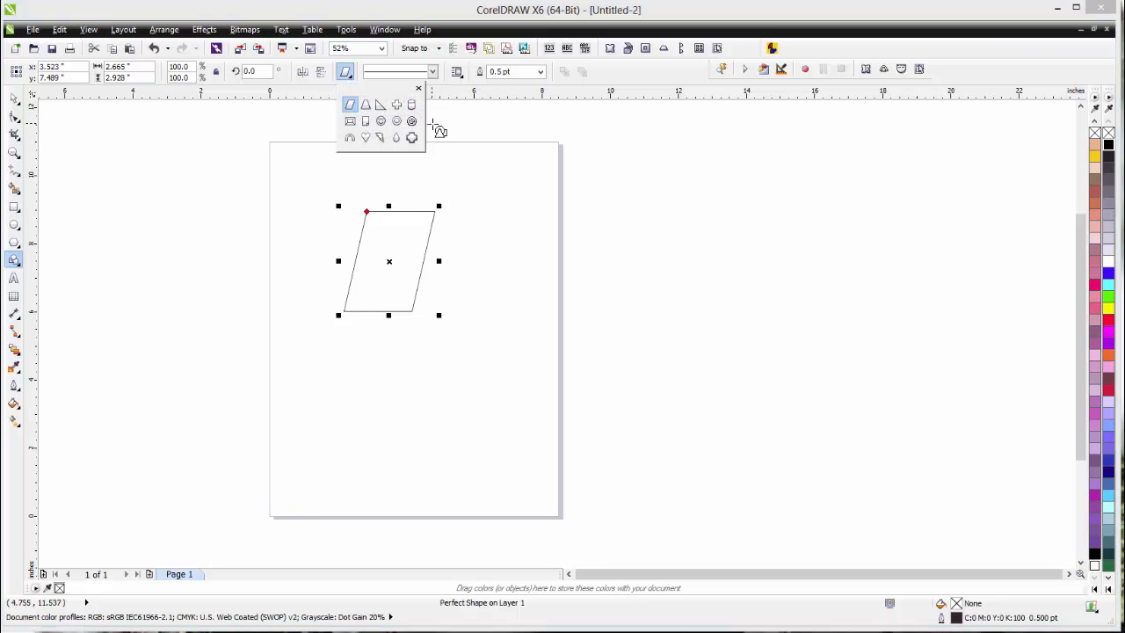
left_click(380, 107)
left_click_drag(485, 171, 643, 301)
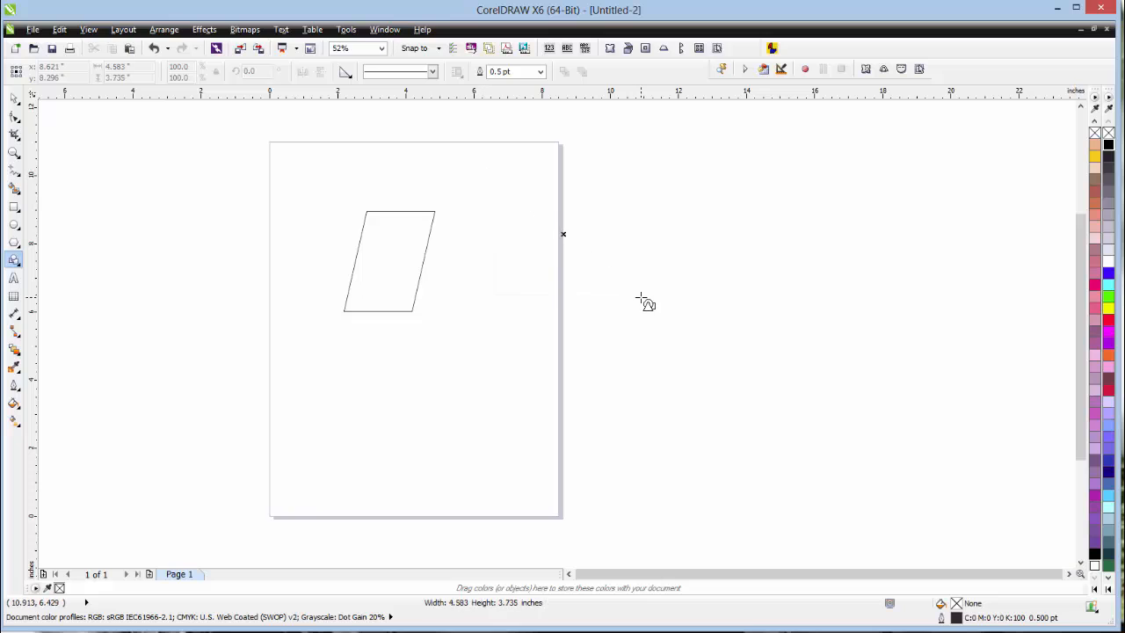
- Draw a heart perfect shape about 3.2 by 2.9 inches off the page, to the right of the triangle
left_click(344, 71)
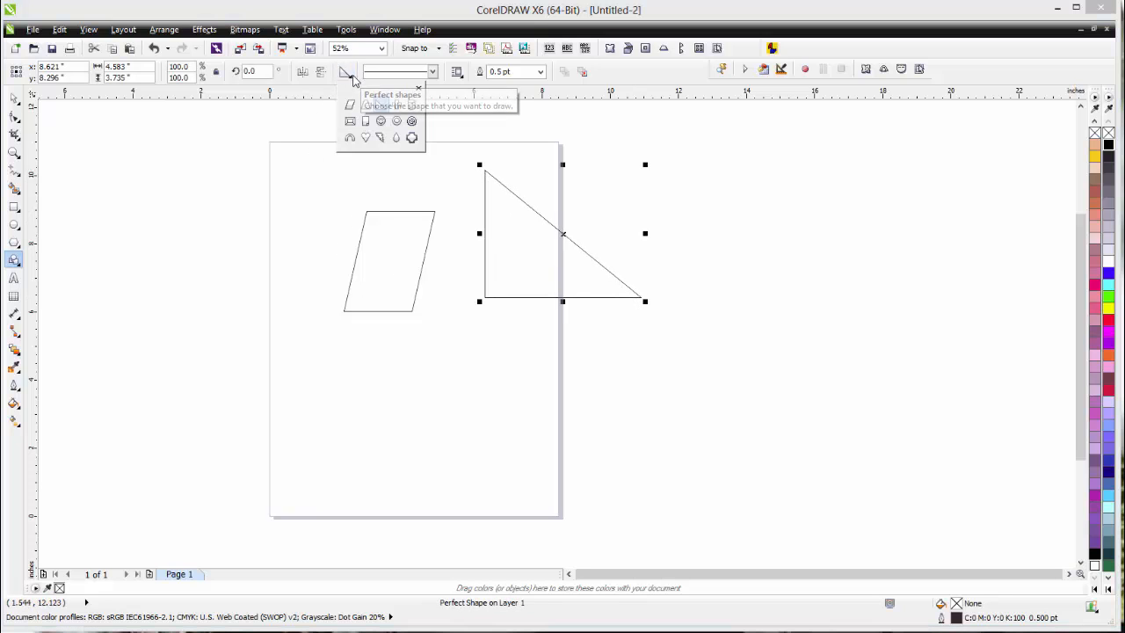
left_click(366, 141)
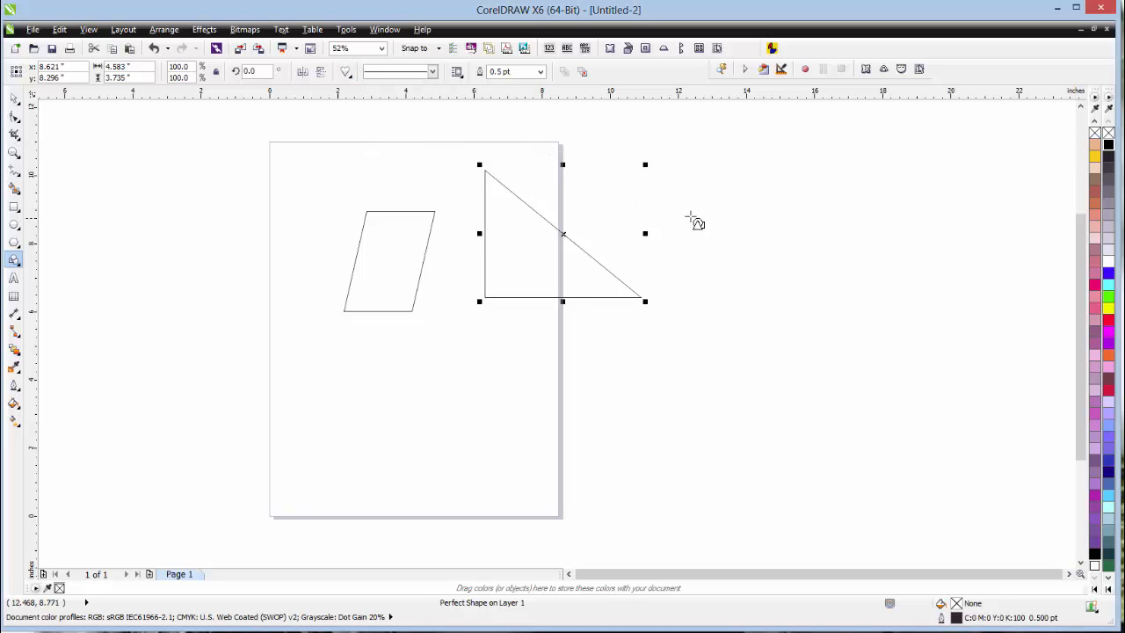
mouse_move(695, 219)
left_mouse_down()
mouse_move(748, 294)
mouse_move(801, 314)
left_mouse_up()
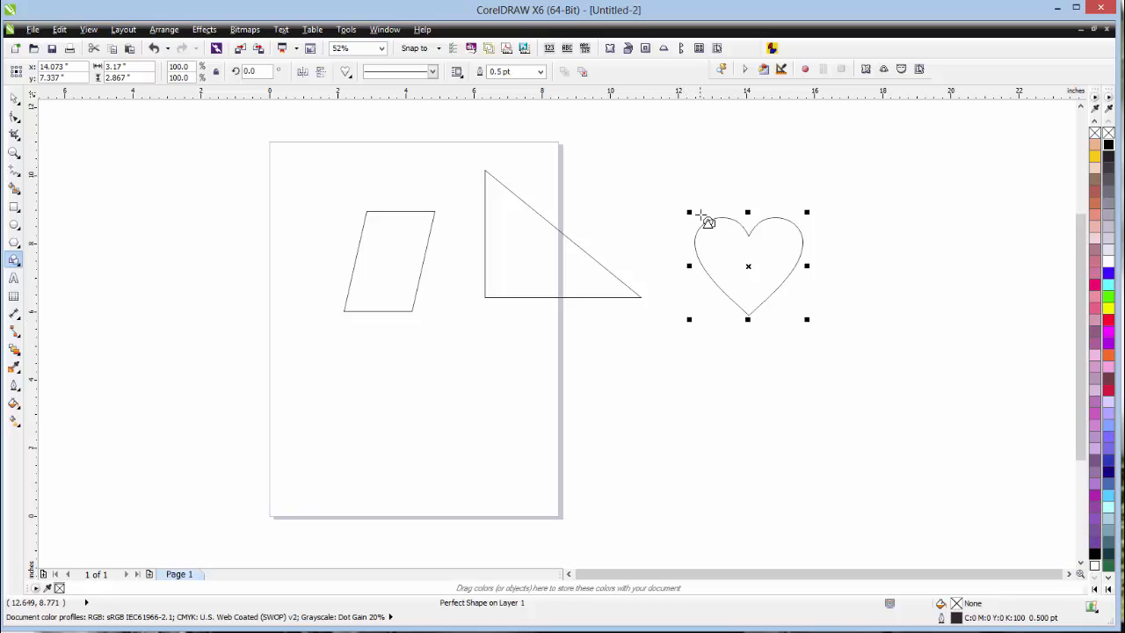
- Draw a cross perfect shape about 3.5 by 3.6 inches off the page, below the triangle and the heart
left_click(345, 72)
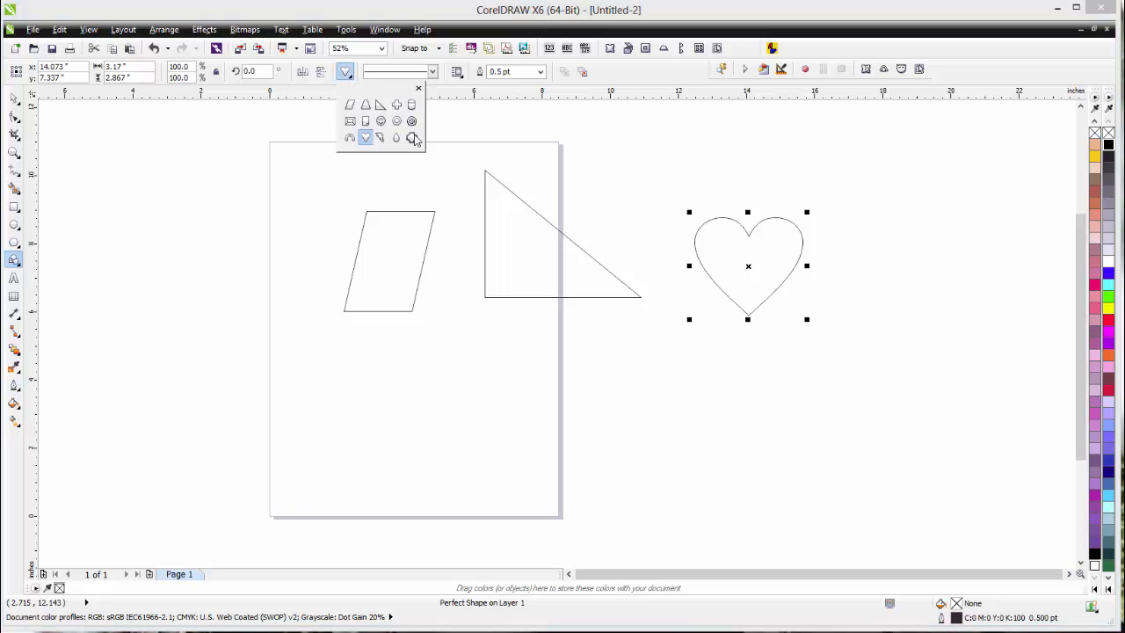
left_click(397, 105)
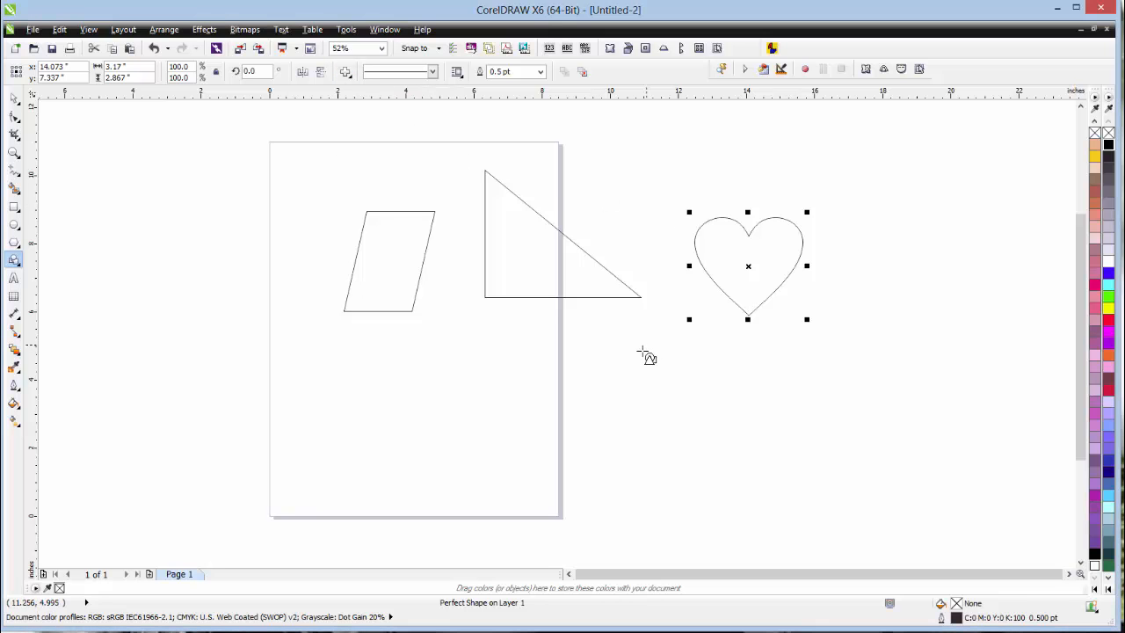
left_click_drag(639, 354, 758, 479)
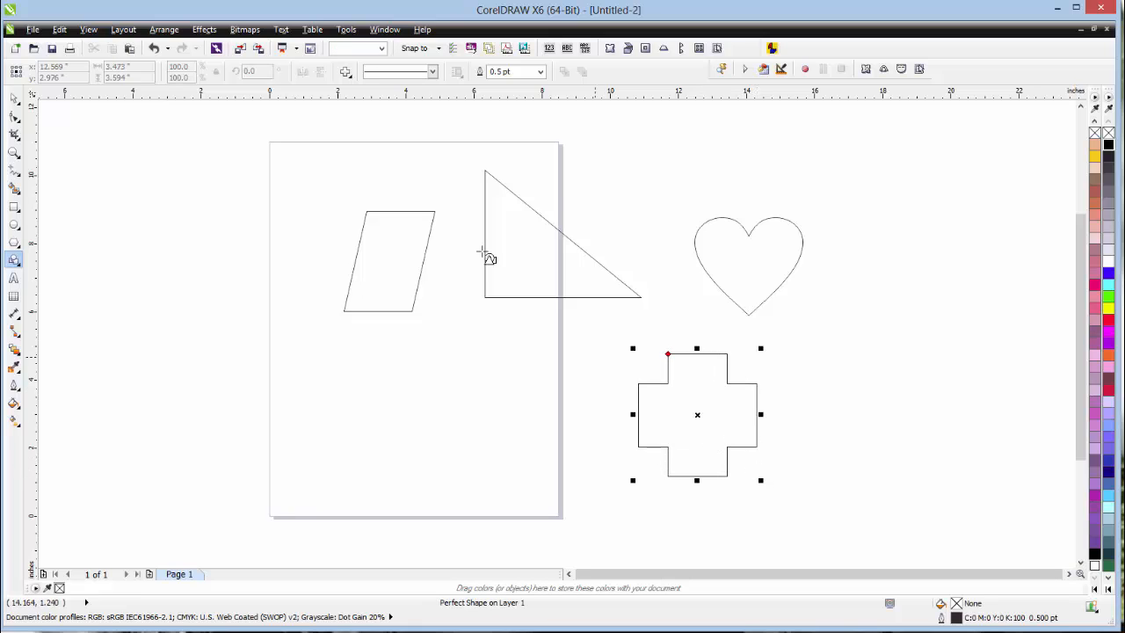
- Draw a teardrop perfect shape about 1.9 by 3.5 inches beside the parallelogram, straddling the page's left edge
left_click(345, 72)
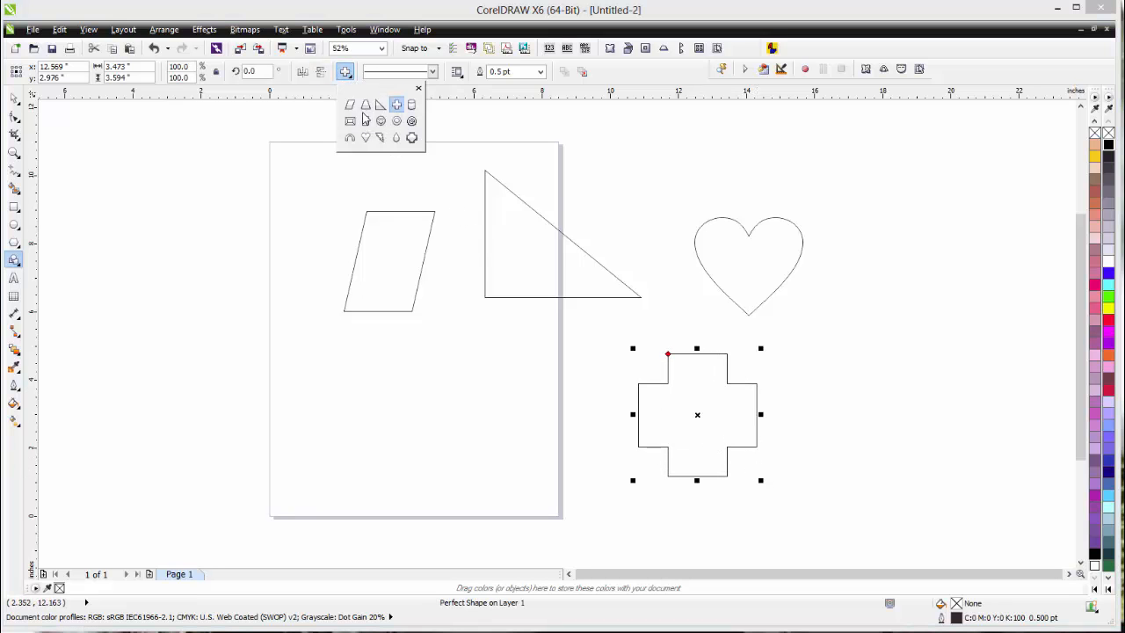
left_click(396, 139)
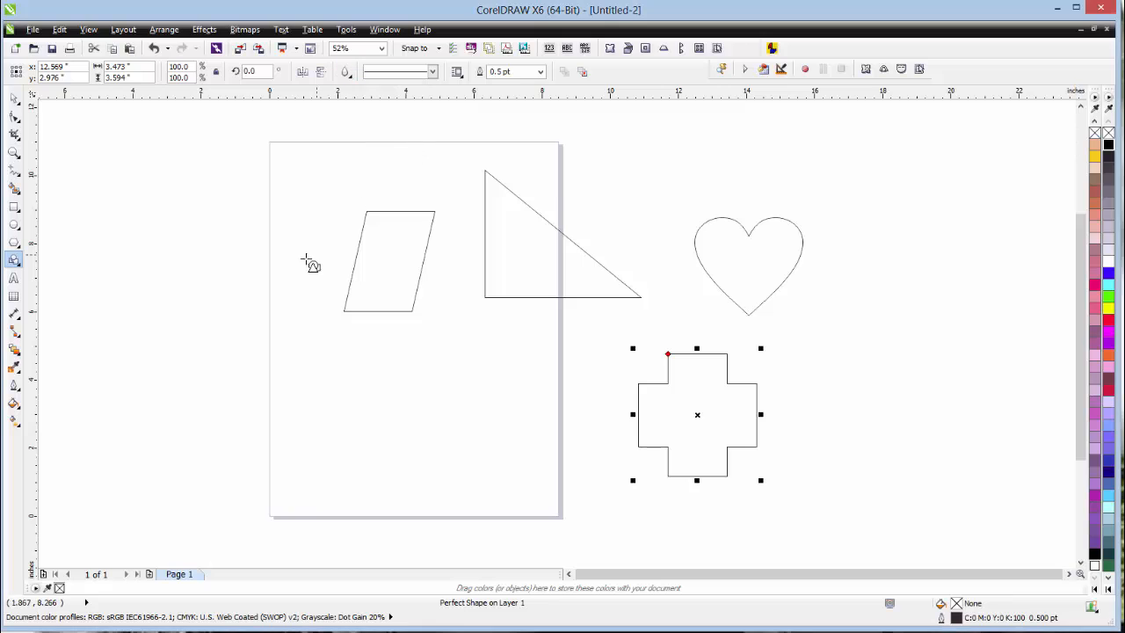
left_click_drag(264, 235, 333, 357)
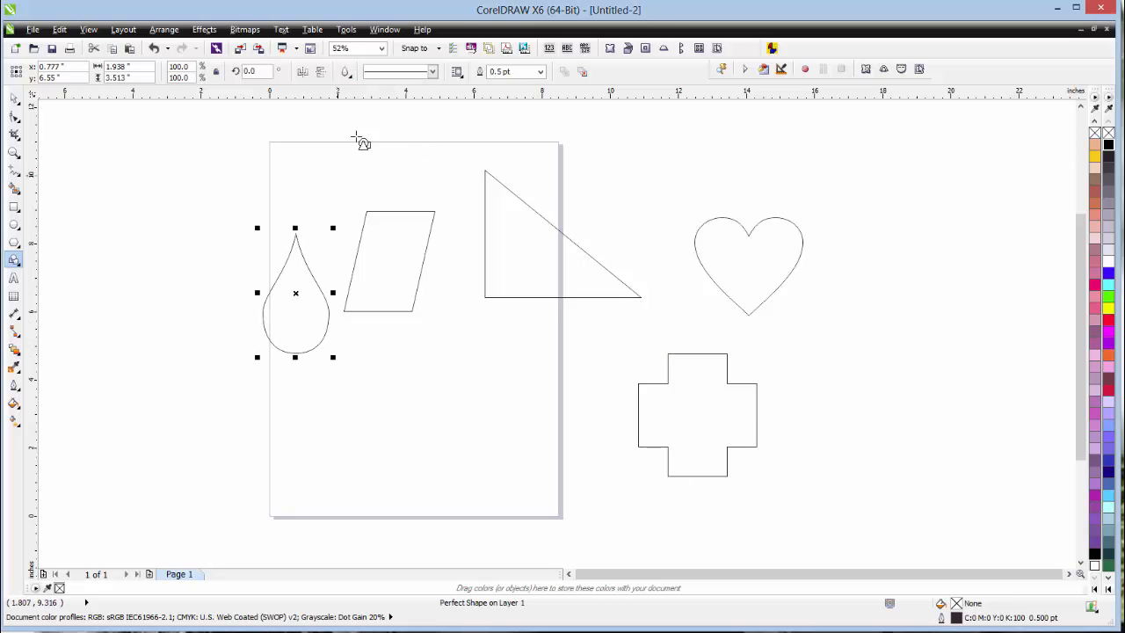
- Draw a beveled-frame perfect shape about 5.2 by 3.0 inches in the page's lower half
left_click(350, 75)
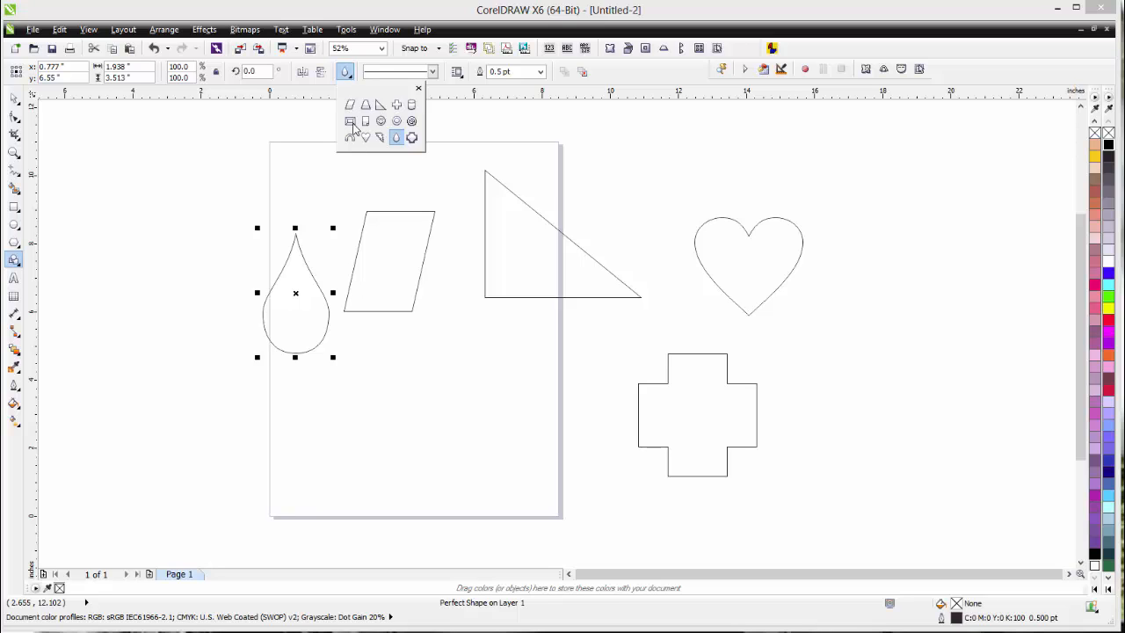
left_click(351, 121)
left_click_drag(359, 362, 541, 466)
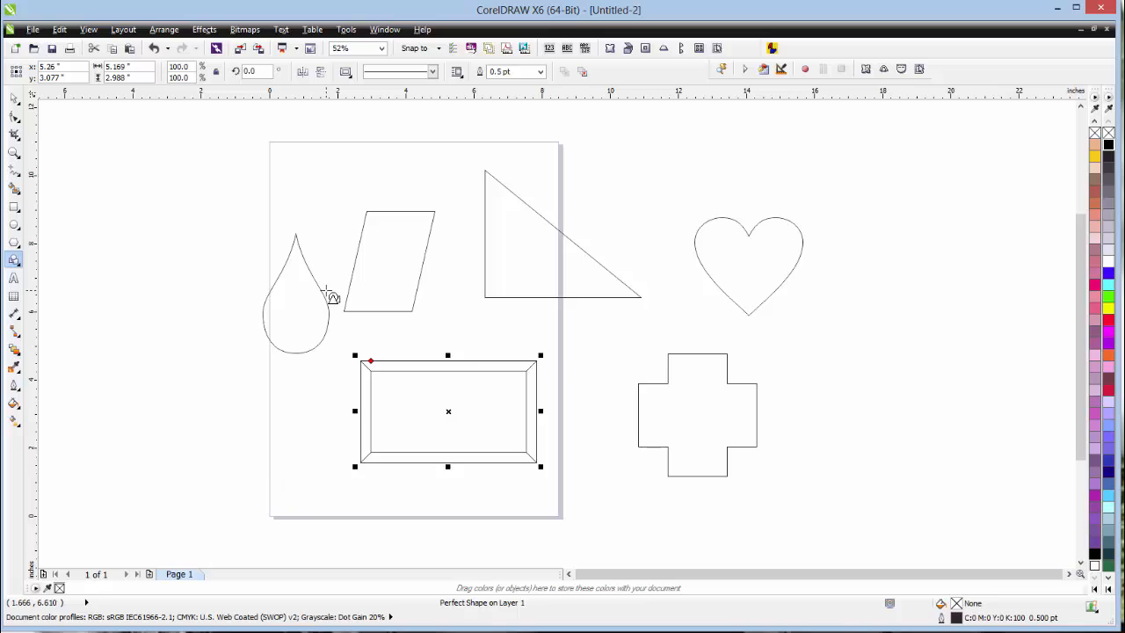
- Draw a smiley-face perfect shape about 3.4 inches in diameter off the page, to the left of its upper half
left_click(345, 71)
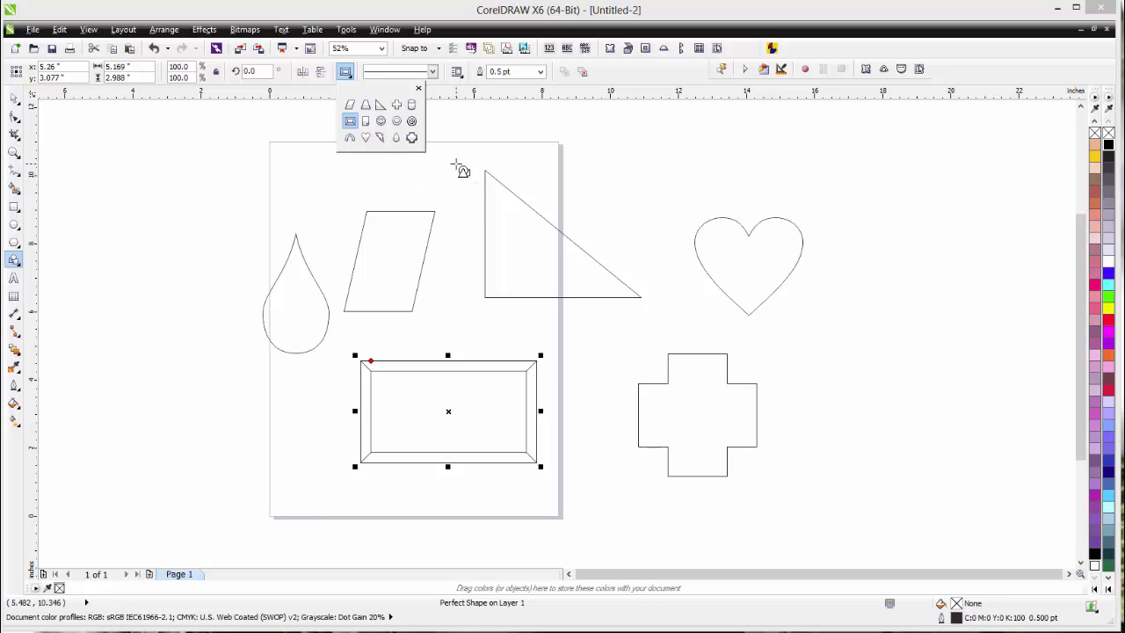
left_click(381, 122)
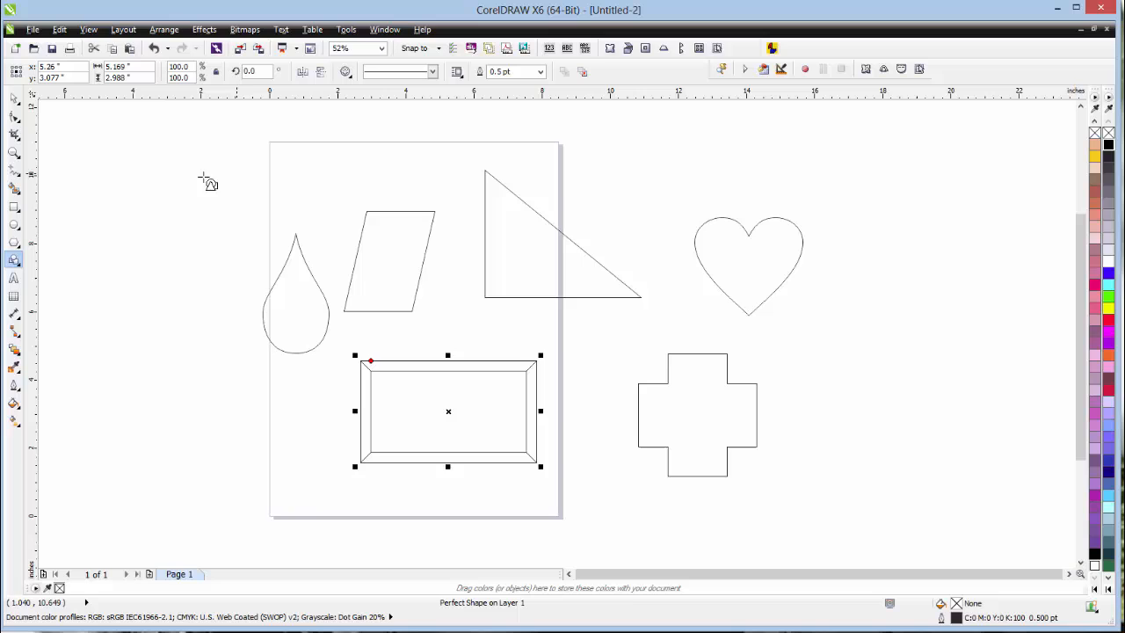
left_click(105, 180)
left_click_drag(96, 168, 211, 284)
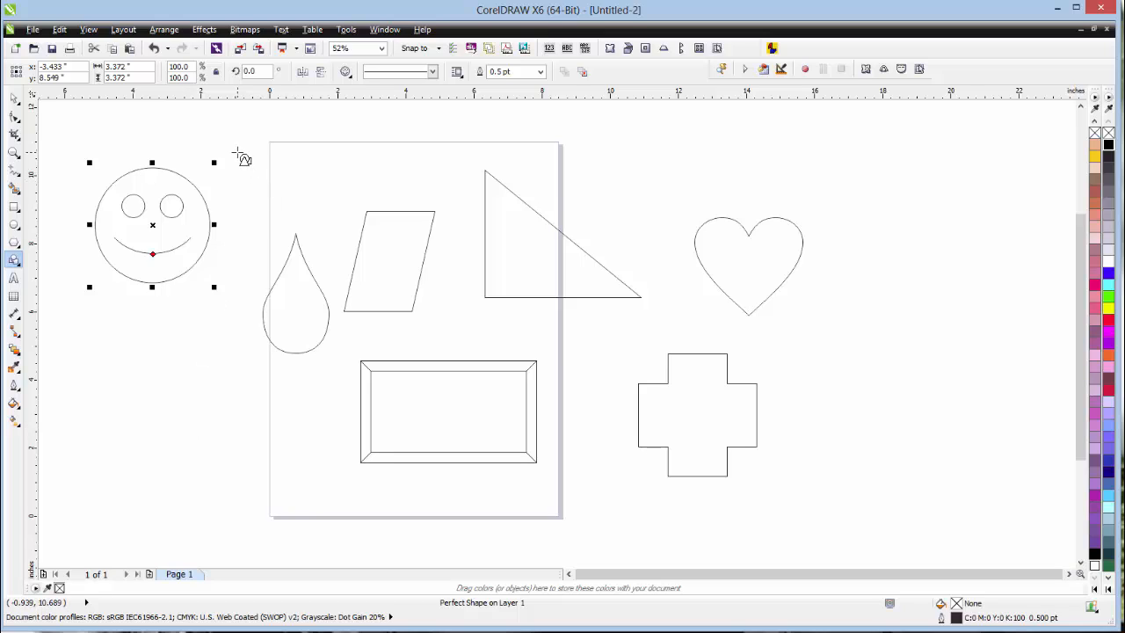
- Draw a rectangle about 5.2 by 2.8 inches across the page's left edge, below the teardrop, and convert it to curves
left_click(14, 207)
left_click_drag(137, 357, 318, 458)
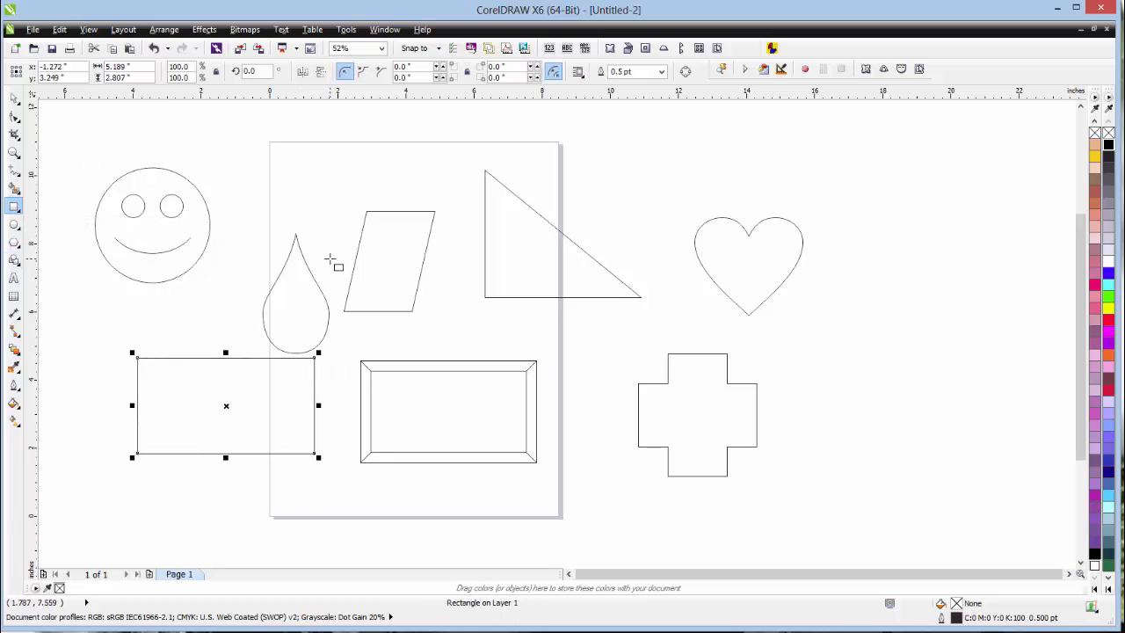
left_click(14, 152)
left_click_drag(126, 346, 322, 470)
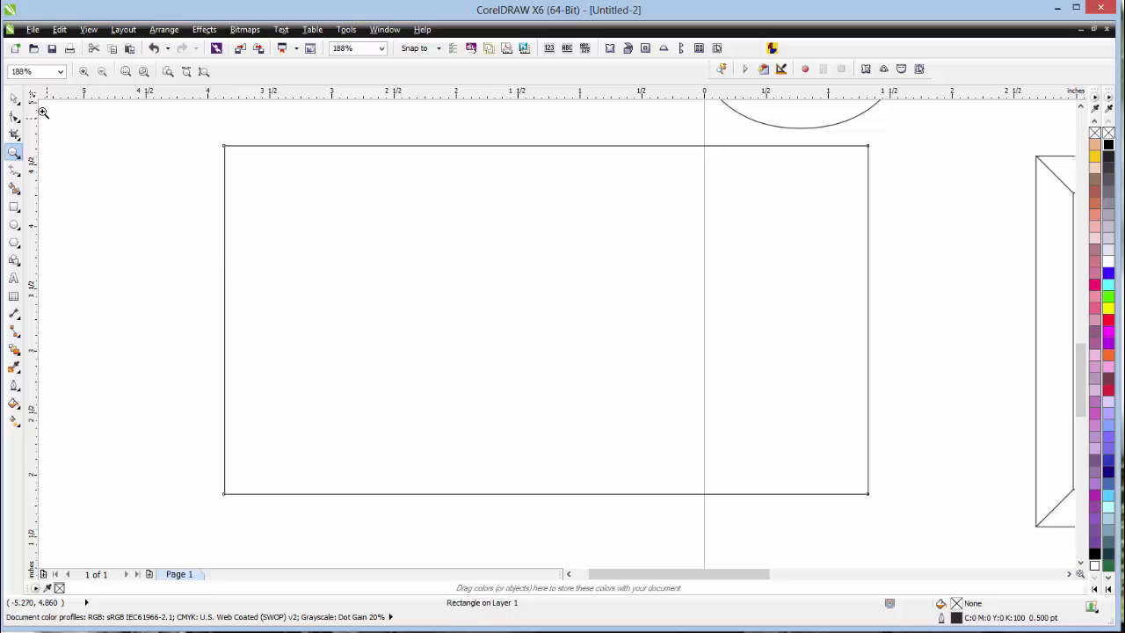
left_click(14, 99)
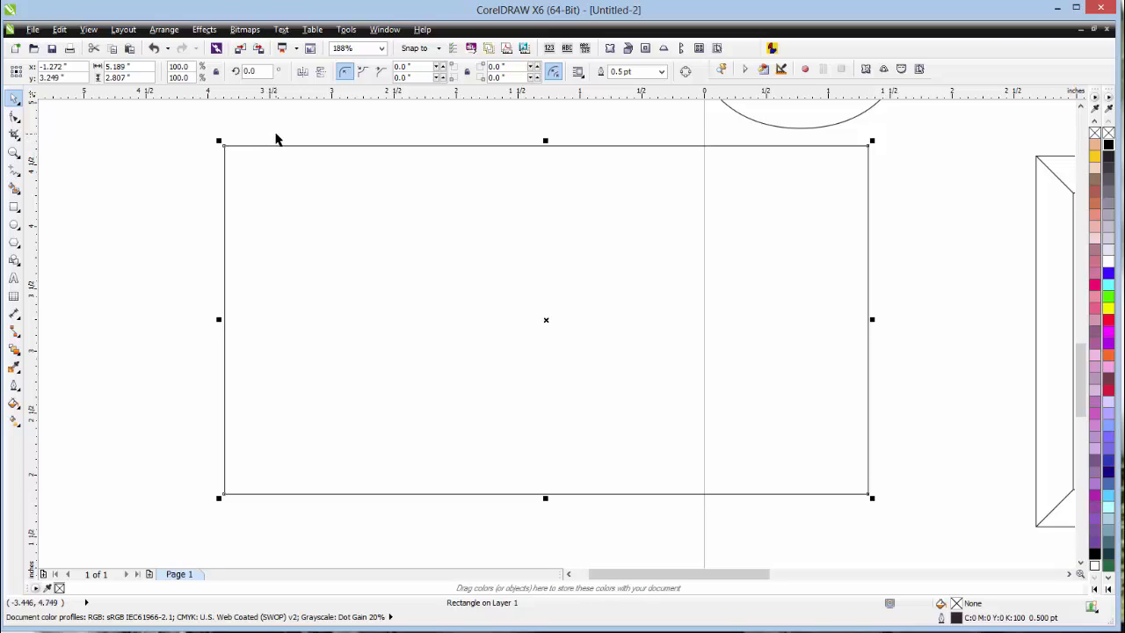
left_click(1081, 109)
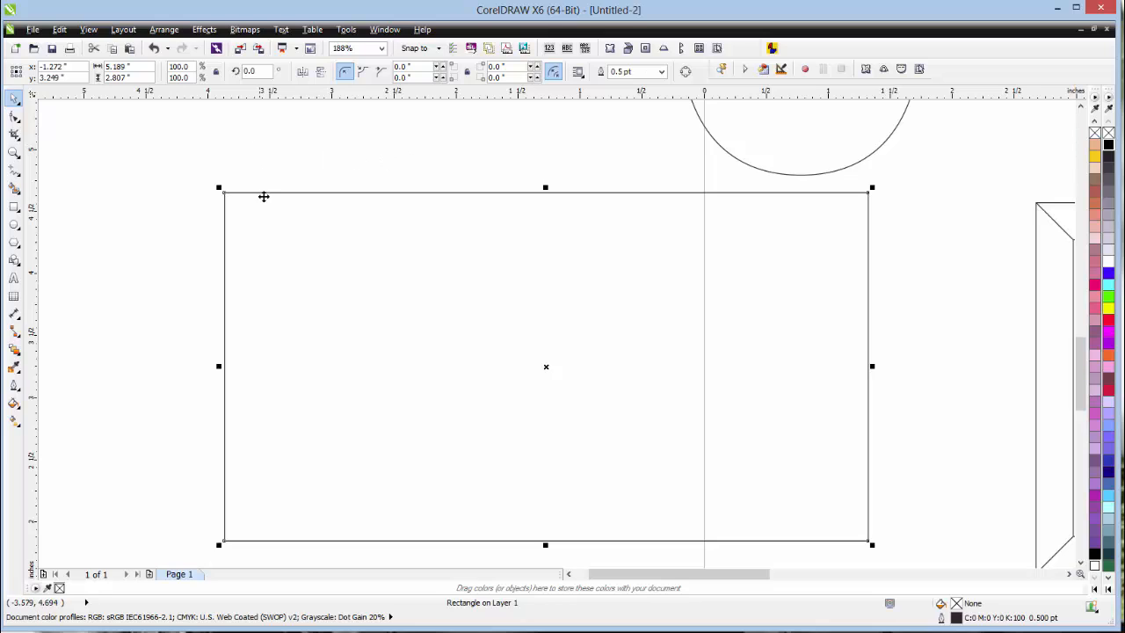
left_click(172, 31)
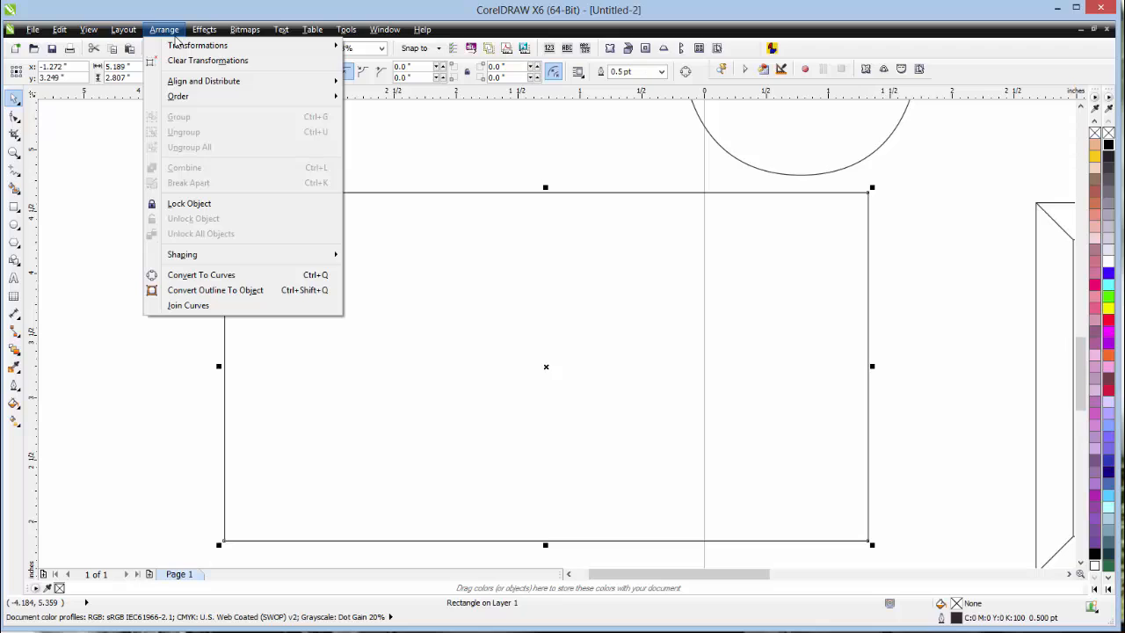
left_click(209, 277)
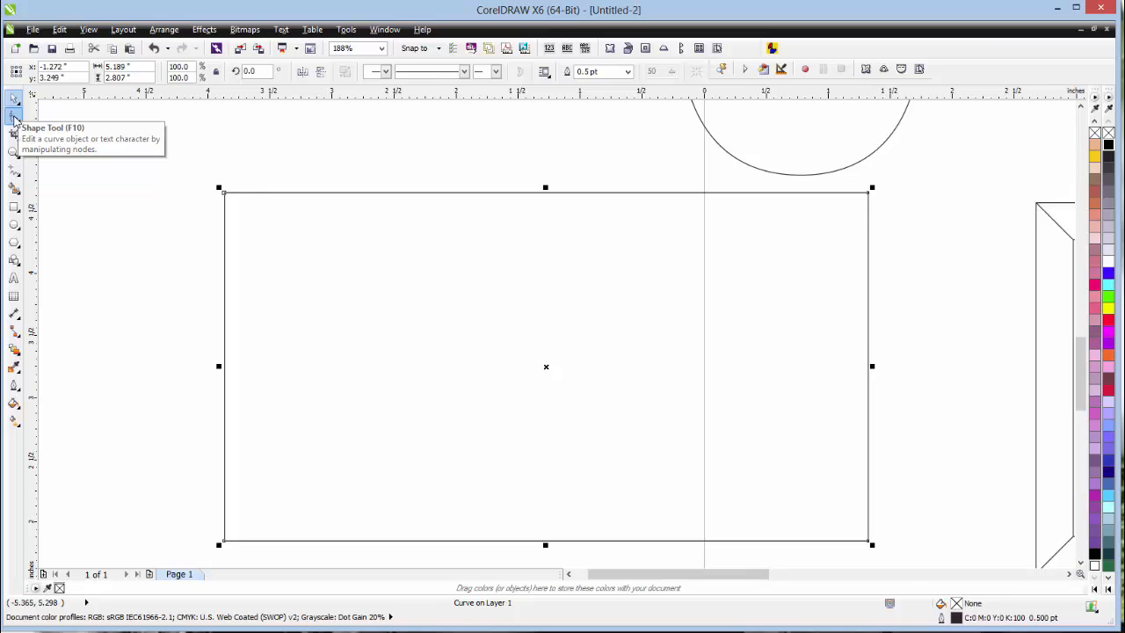
- Reshape the converted rectangle into an irregular quadrilateral by moving its two upper corner nodes inward and down
left_click(14, 117)
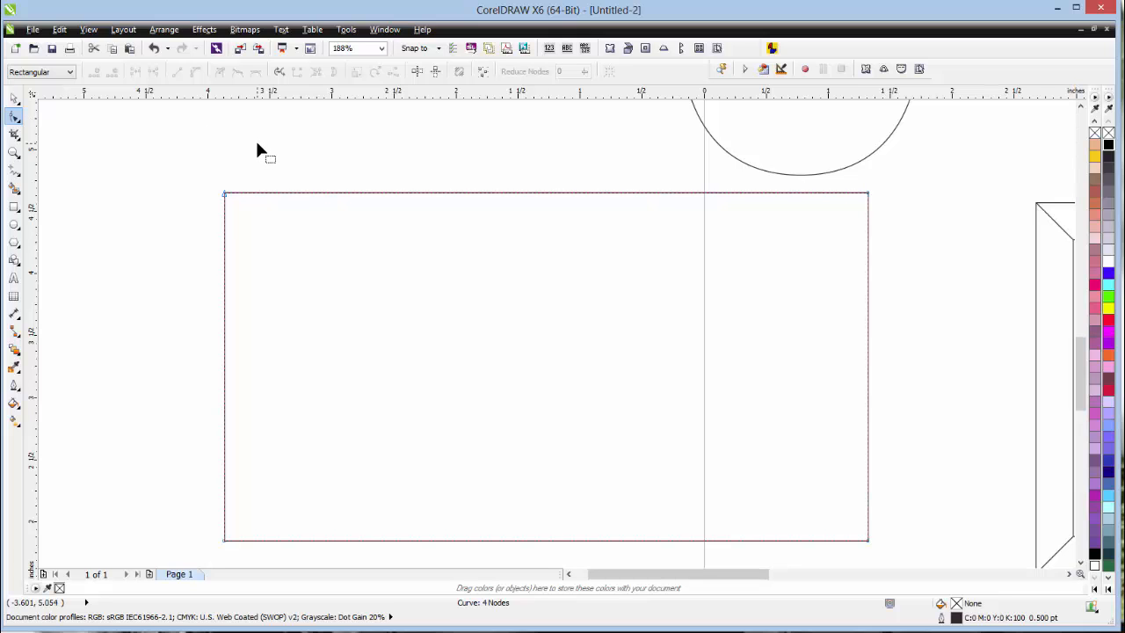
left_click_drag(224, 195, 768, 479)
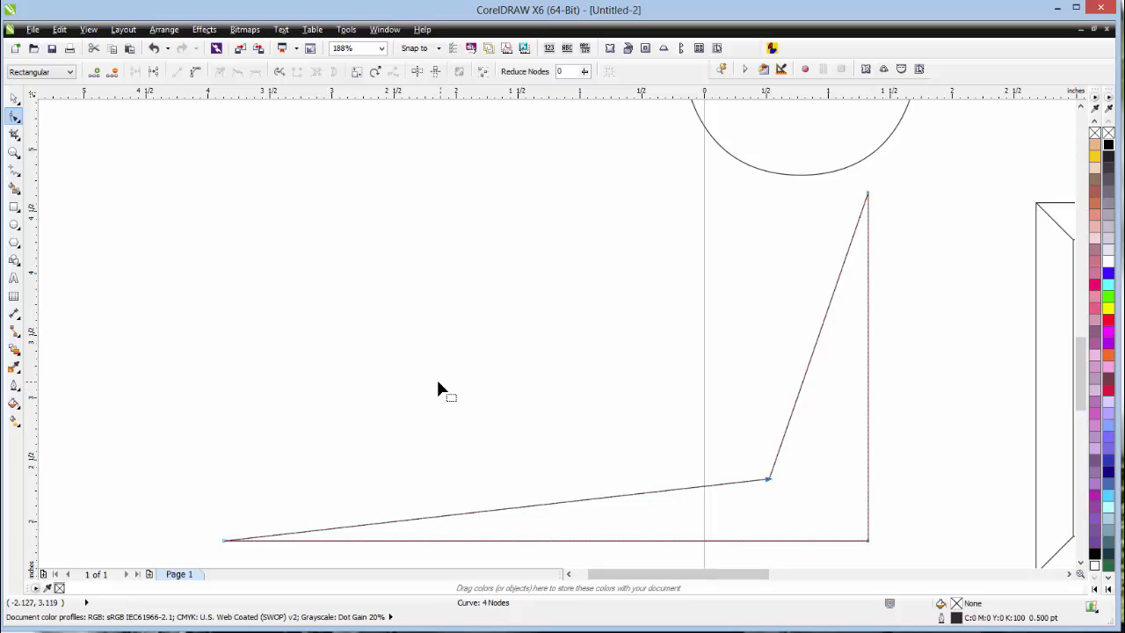
left_click_drag(770, 480, 358, 257)
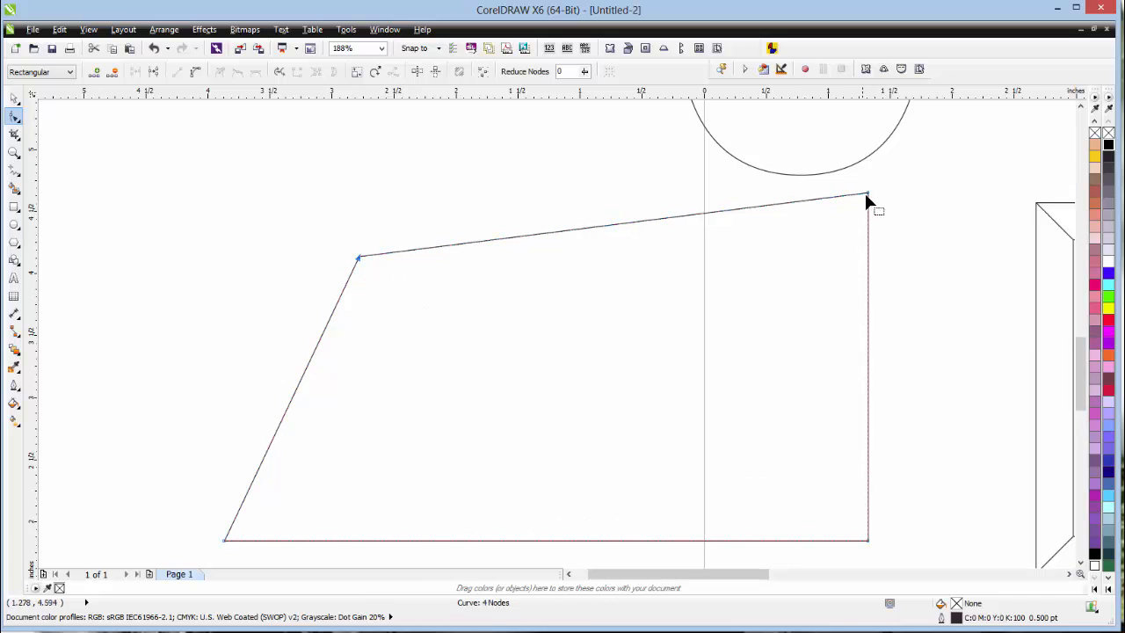
left_click_drag(868, 194, 751, 316)
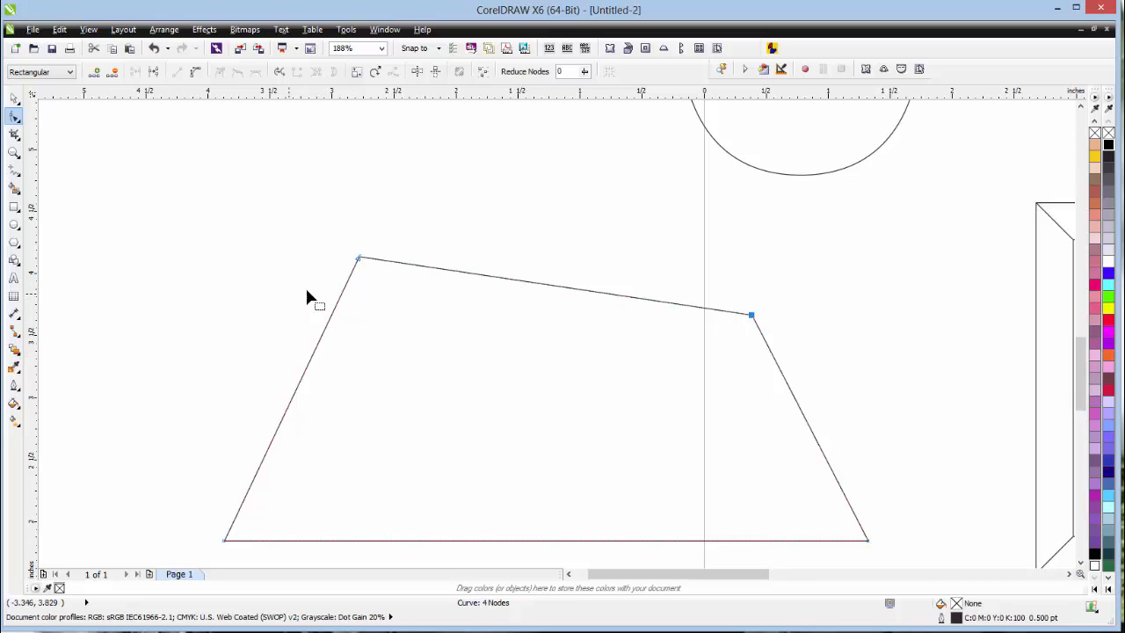
key("ctrl+z")
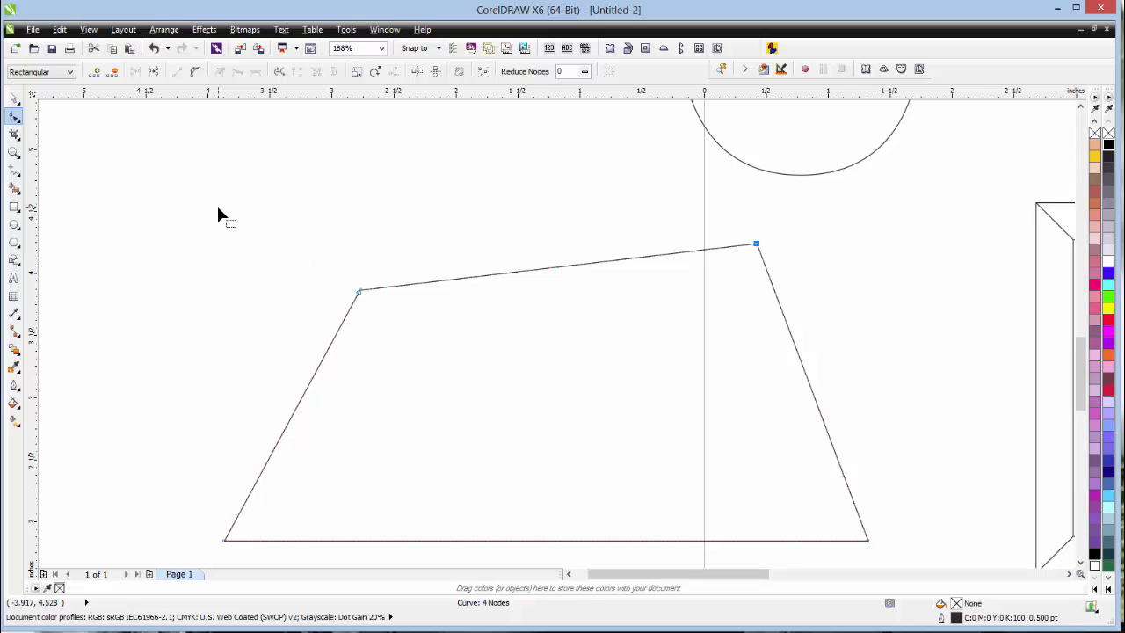
left_click(15, 98)
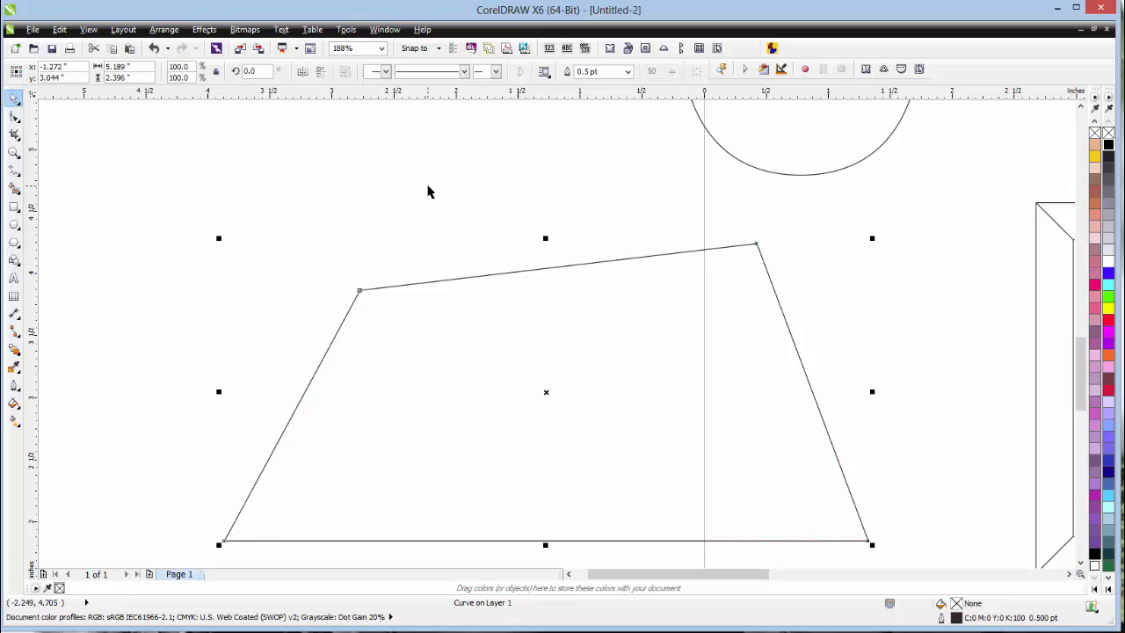
- Move the teardrop so it overlaps the quadrilateral's upper-left corner and weld the two shapes together
left_click_drag(778, 149, 349, 388)
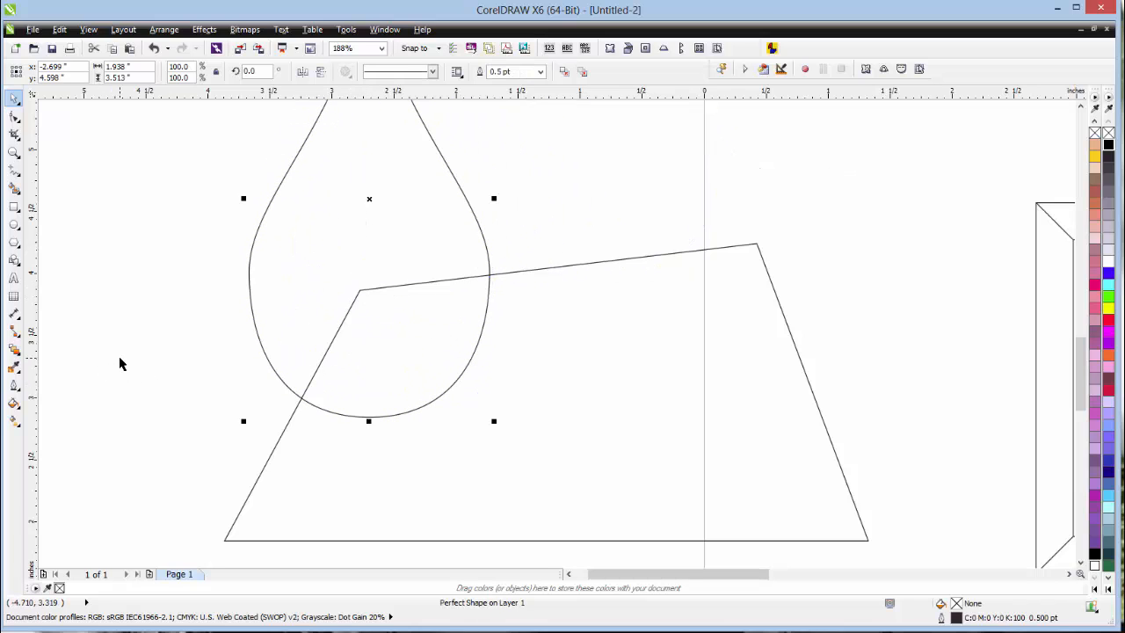
left_click(120, 364)
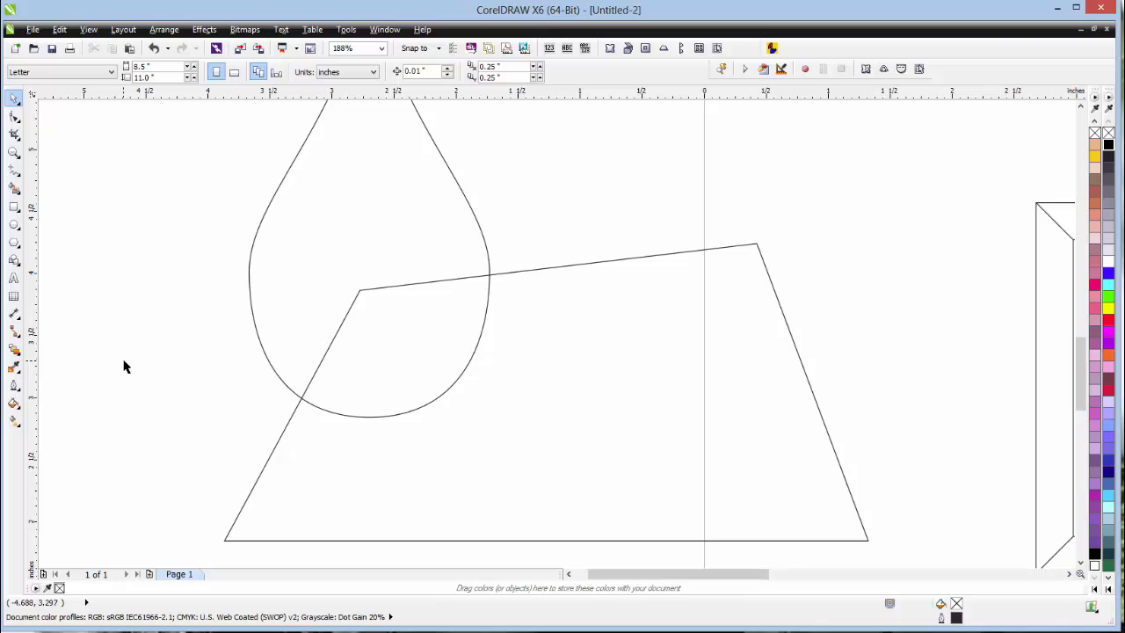
left_click(578, 349)
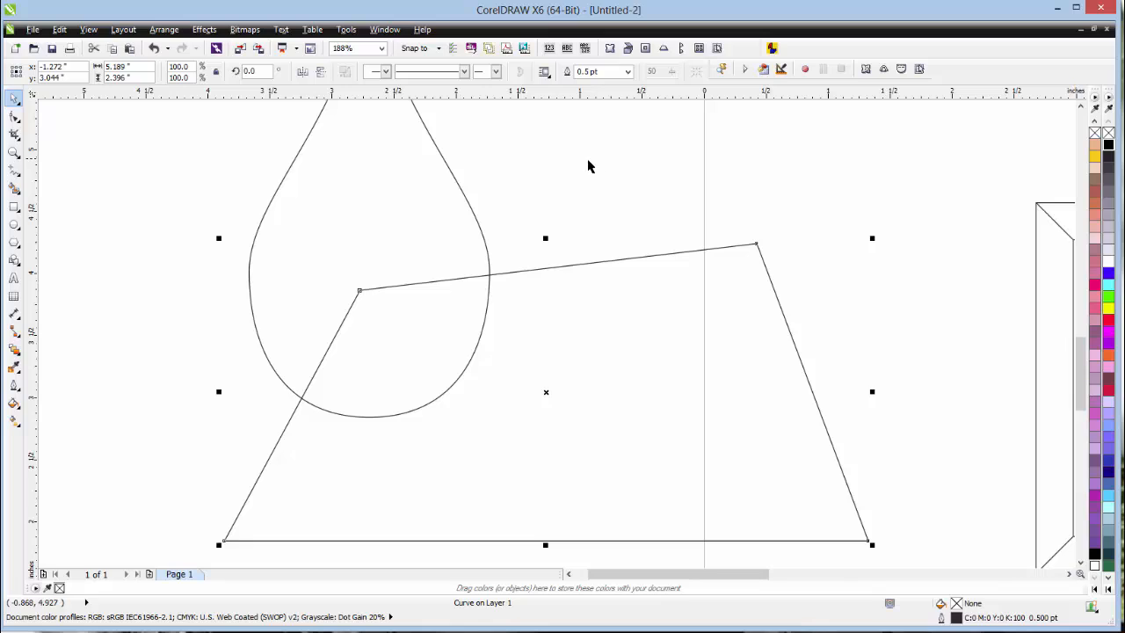
left_click(441, 188, "shift")
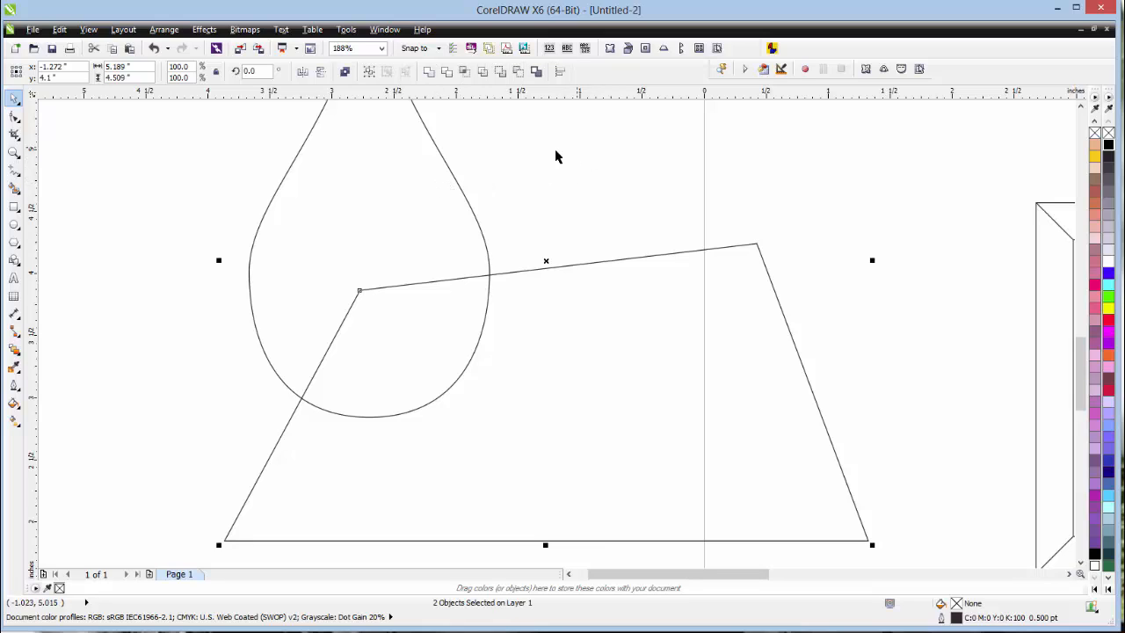
left_click(164, 30)
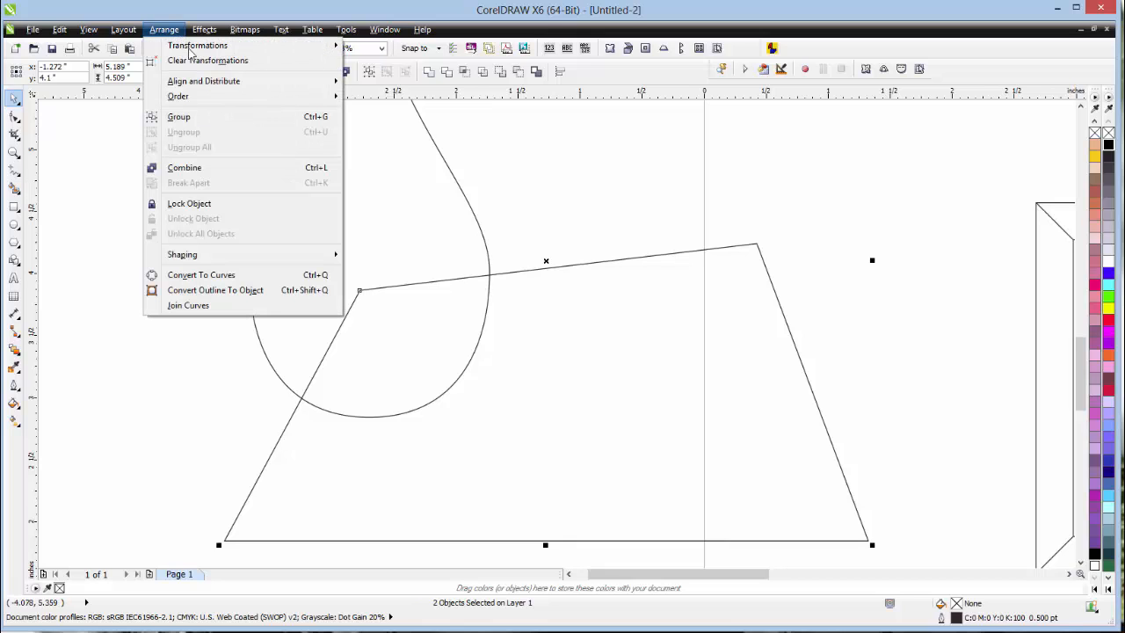
mouse_move(225, 257)
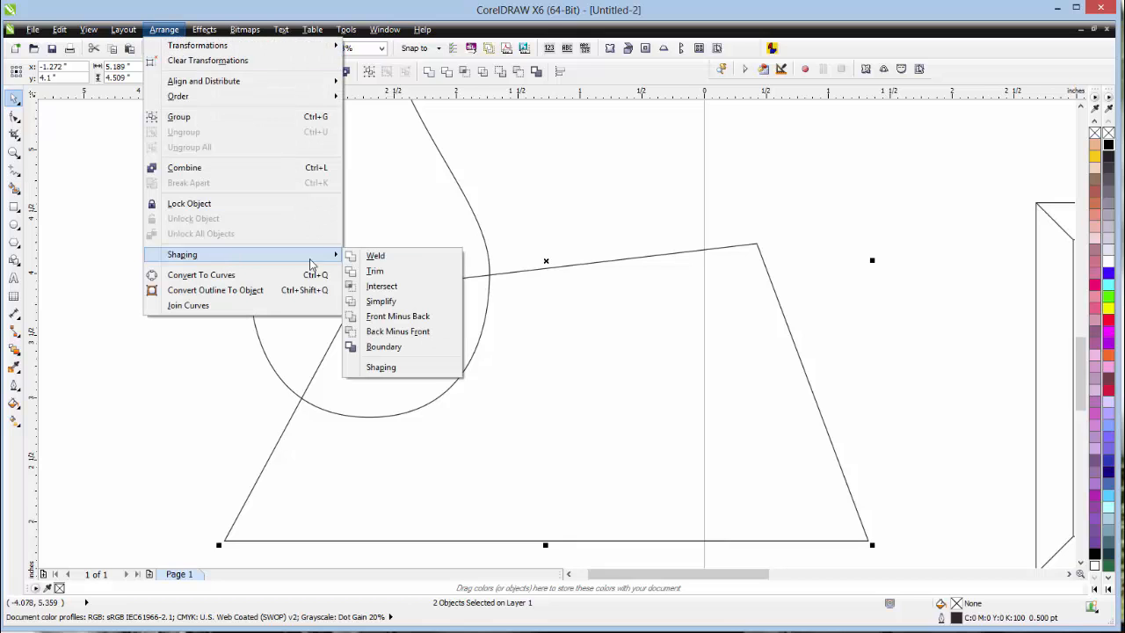
left_click(409, 257)
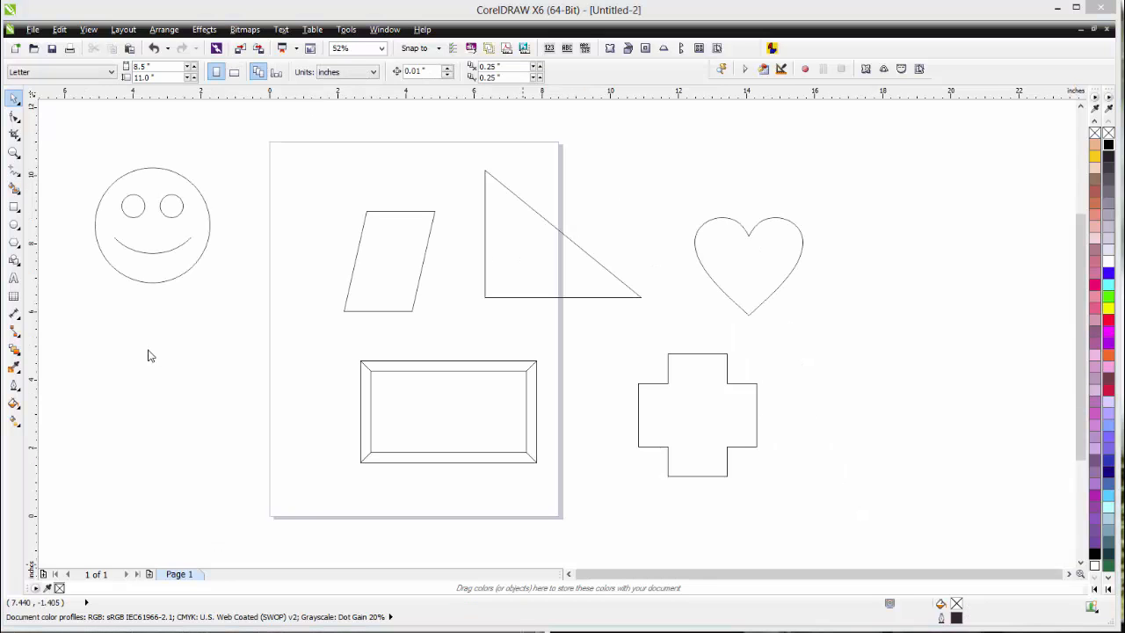
- Draw a down-arrow shape about 2.0 by 3.2 inches near the page's upper-left corner and make its shaft narrower and longer
left_click(15, 262)
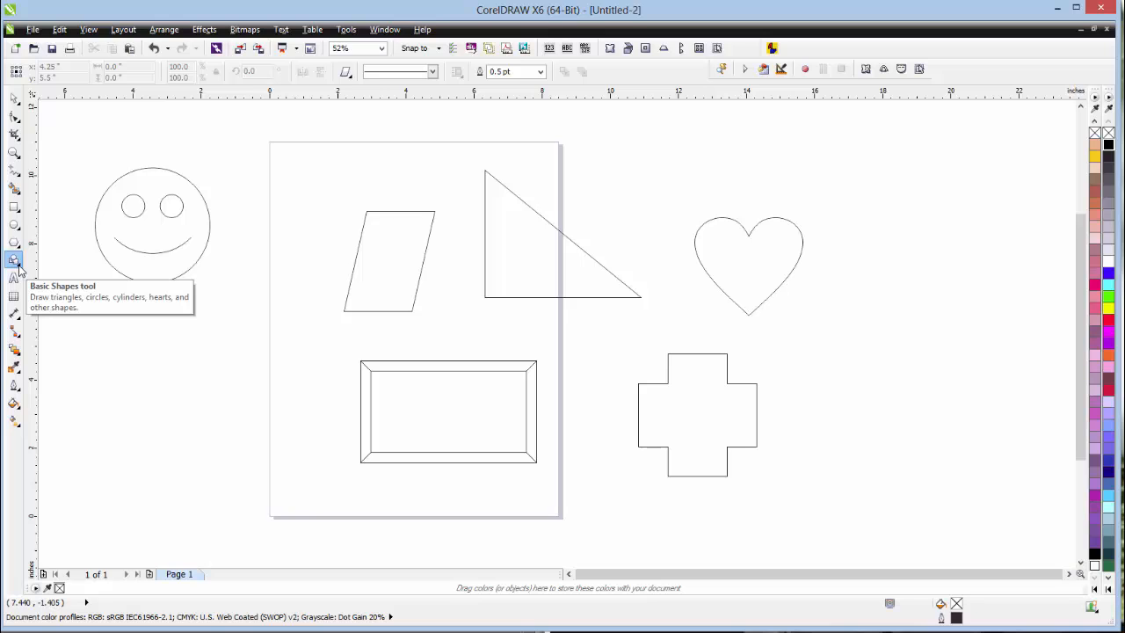
left_click(18, 266)
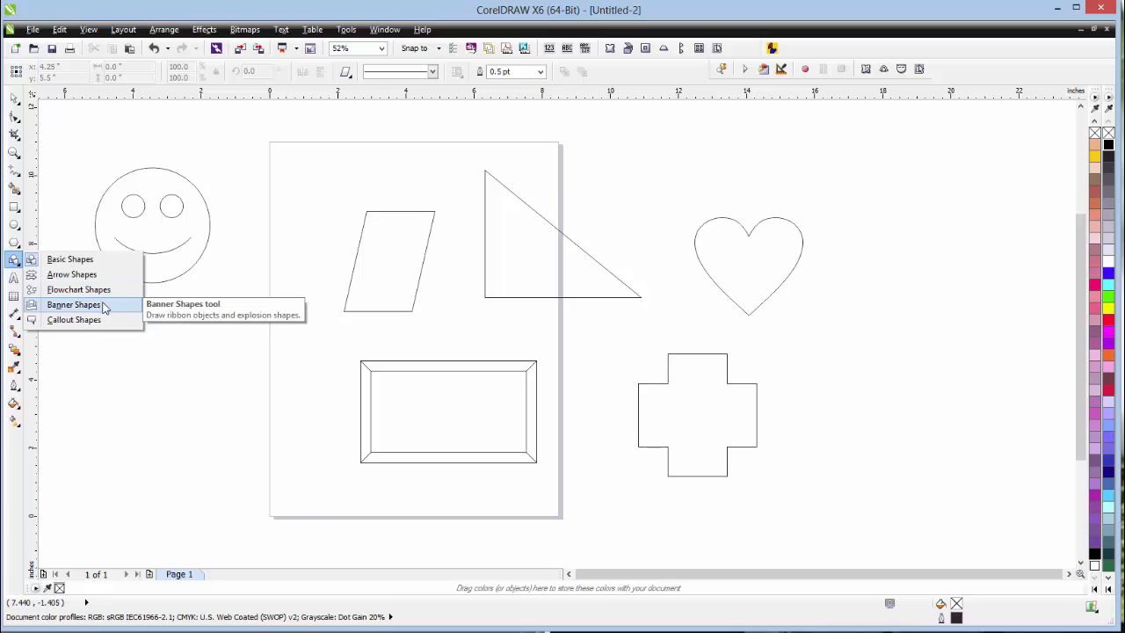
left_click(72, 274)
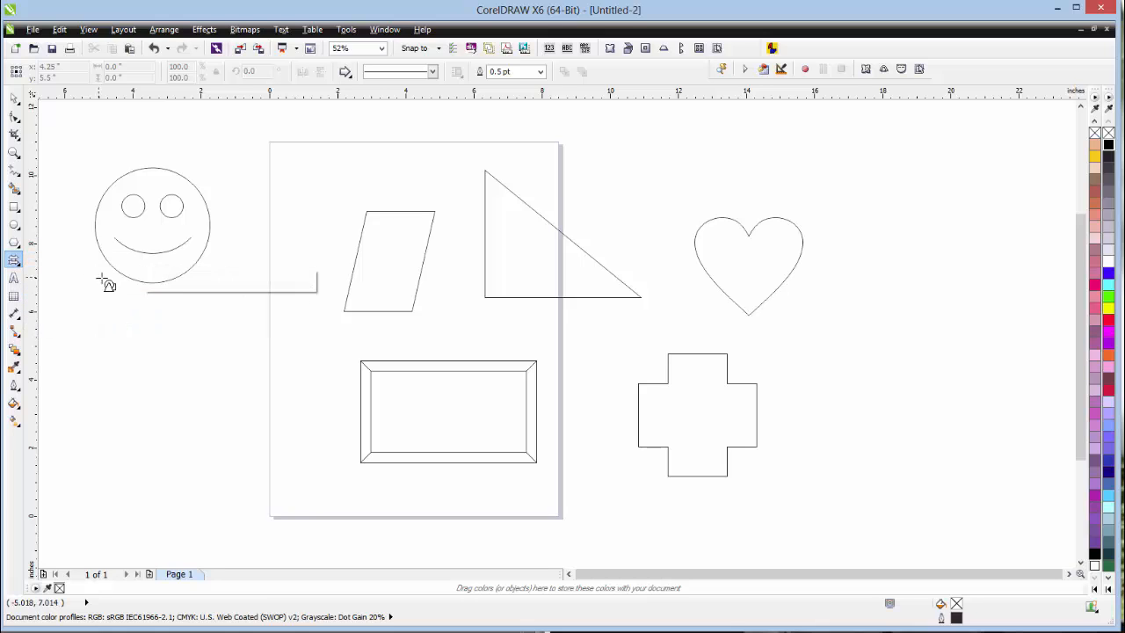
left_click(344, 72)
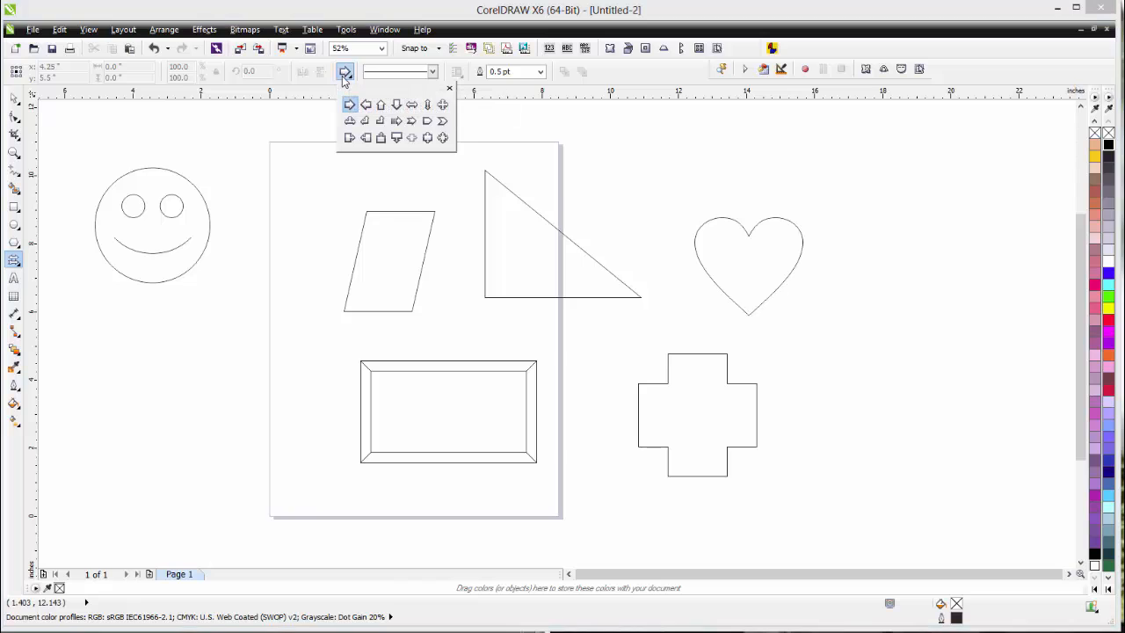
left_click(396, 105)
left_click_drag(288, 168, 365, 283)
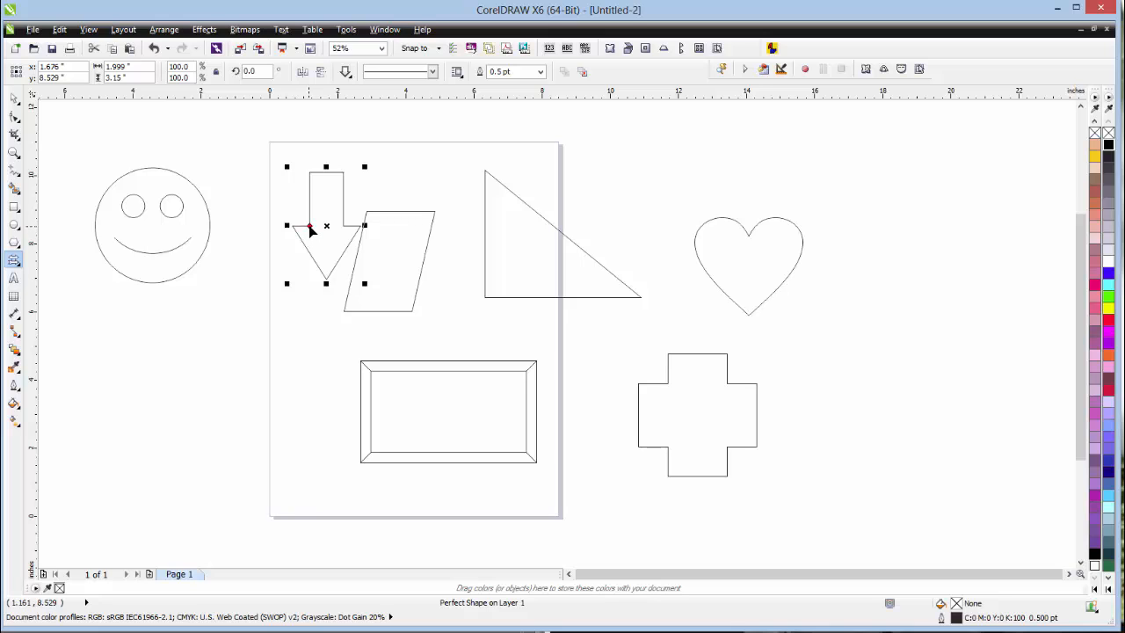
mouse_move(309, 230)
left_mouse_down()
mouse_move(321, 255)
mouse_move(318, 239)
left_mouse_up()
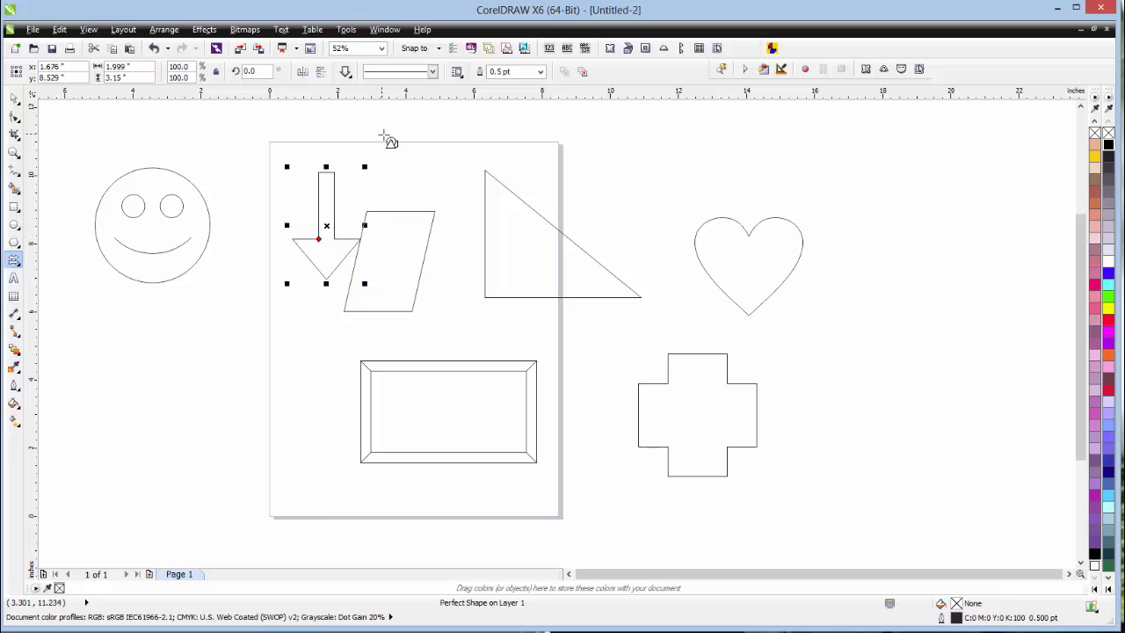
- Draw a ribbon banner shape about 6.7 by 1.0 inches below the smiley face, extending across the page's left edge
left_click(349, 75)
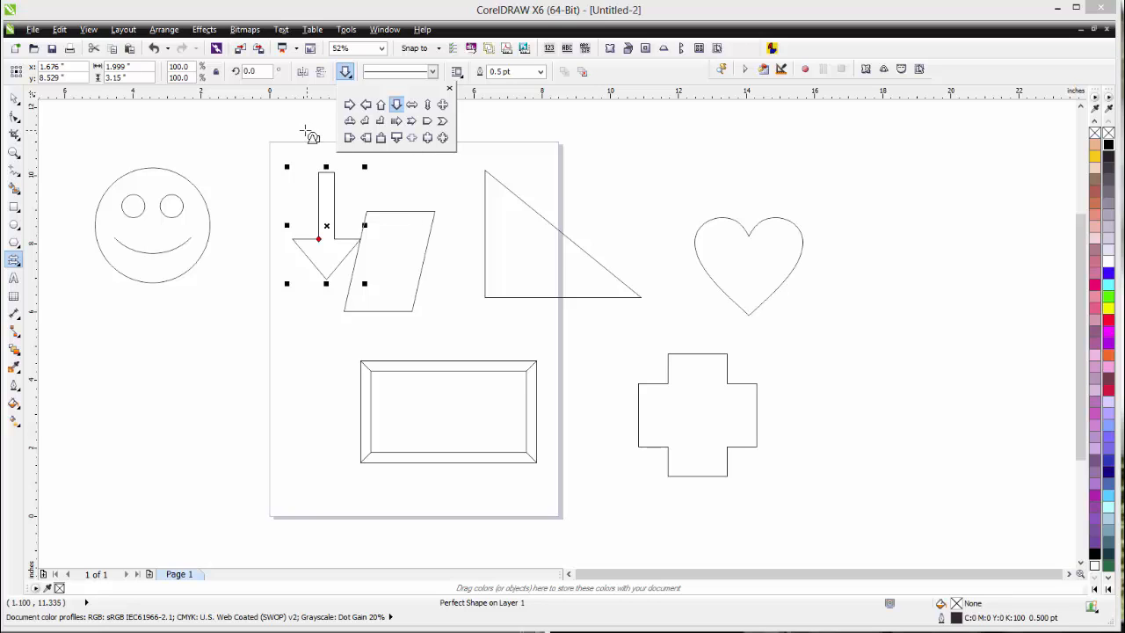
left_click(18, 266)
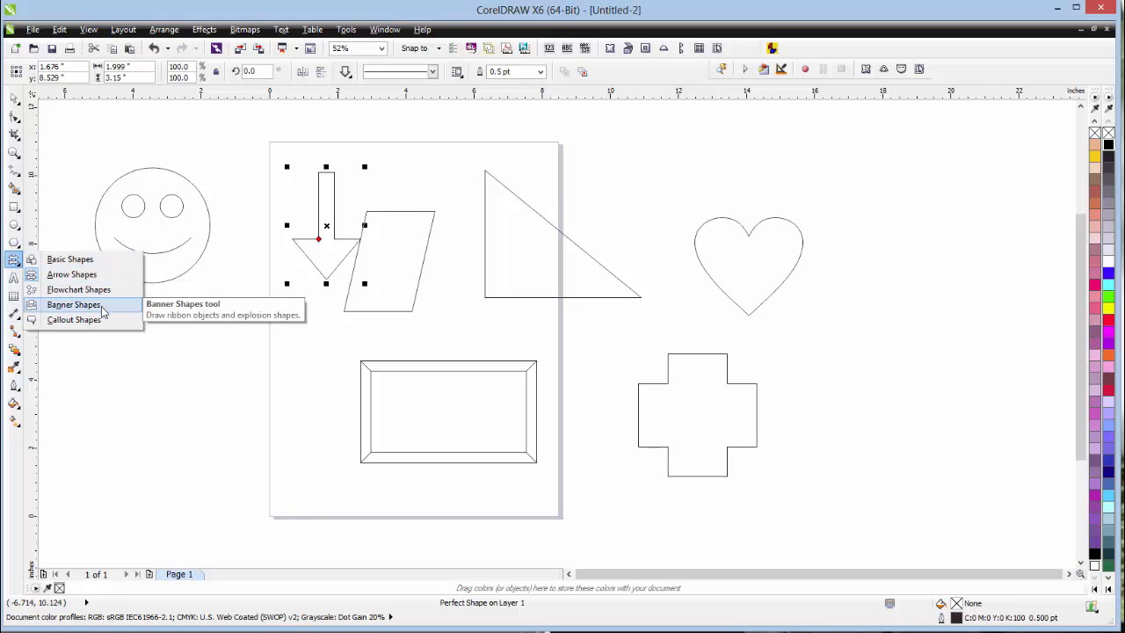
left_click(74, 306)
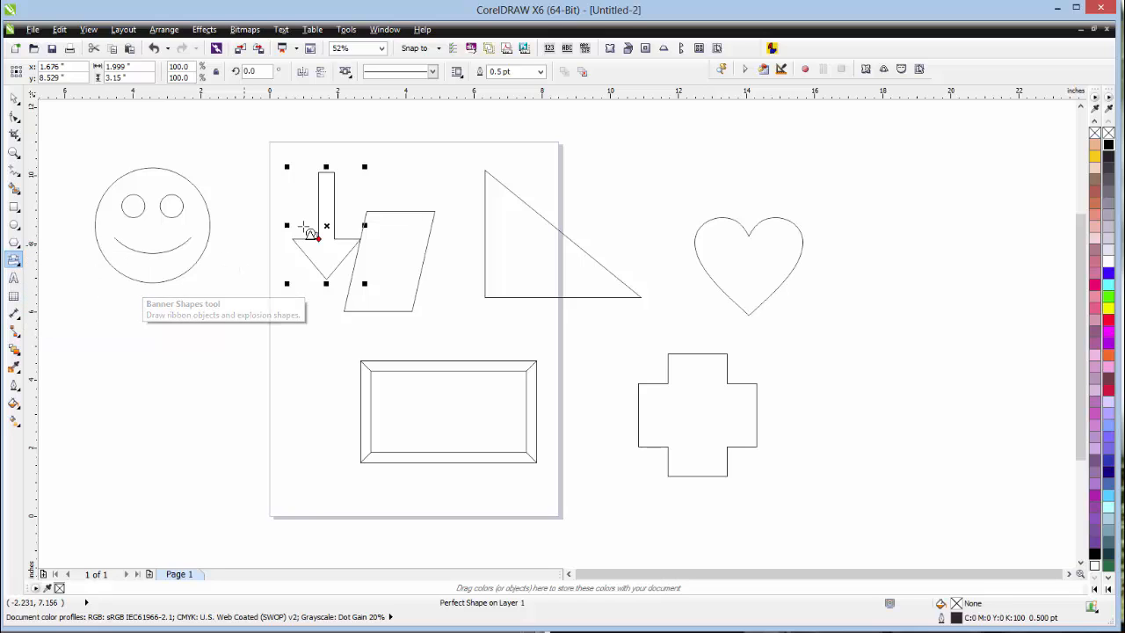
left_click(346, 73)
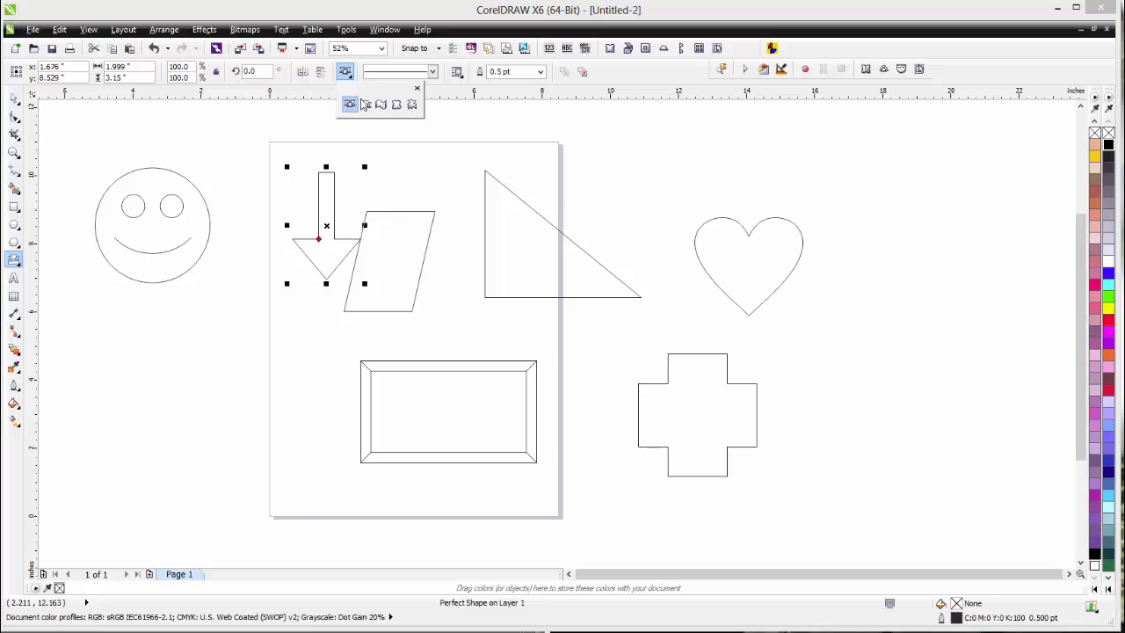
left_click(366, 106)
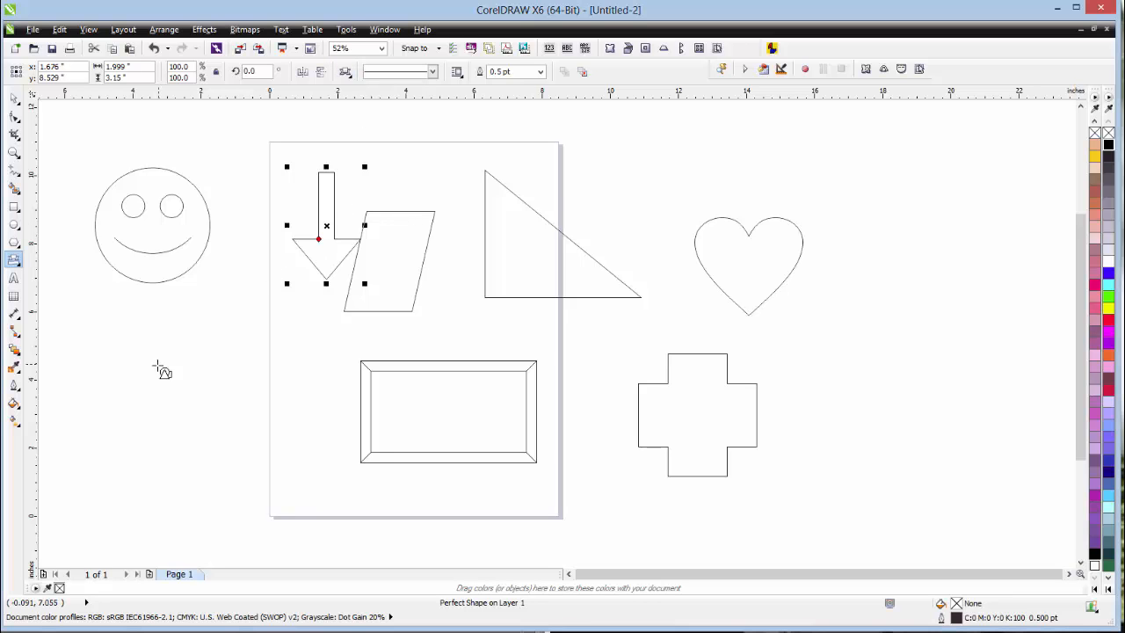
mouse_move(113, 368)
left_mouse_down()
mouse_move(355, 406)
mouse_move(344, 404)
left_mouse_up()
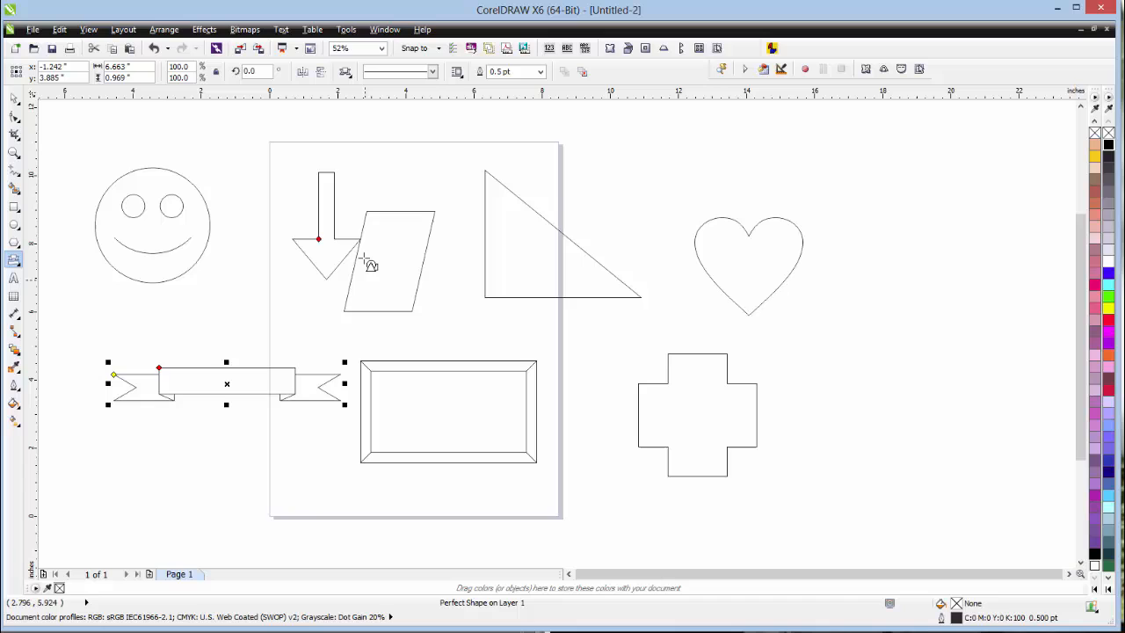
- Draw an explosion shape about 4.7 by 3.4 inches overlapping the heart's upper-left side and fill it with yellow
left_click(344, 71)
left_click(412, 104)
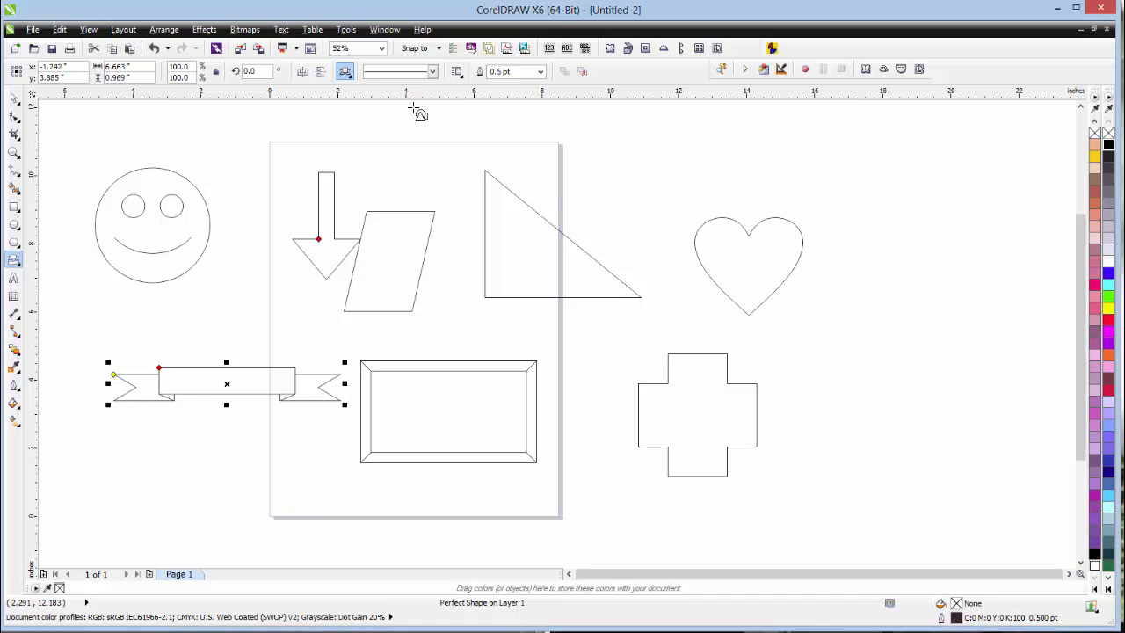
left_click_drag(584, 141, 754, 267)
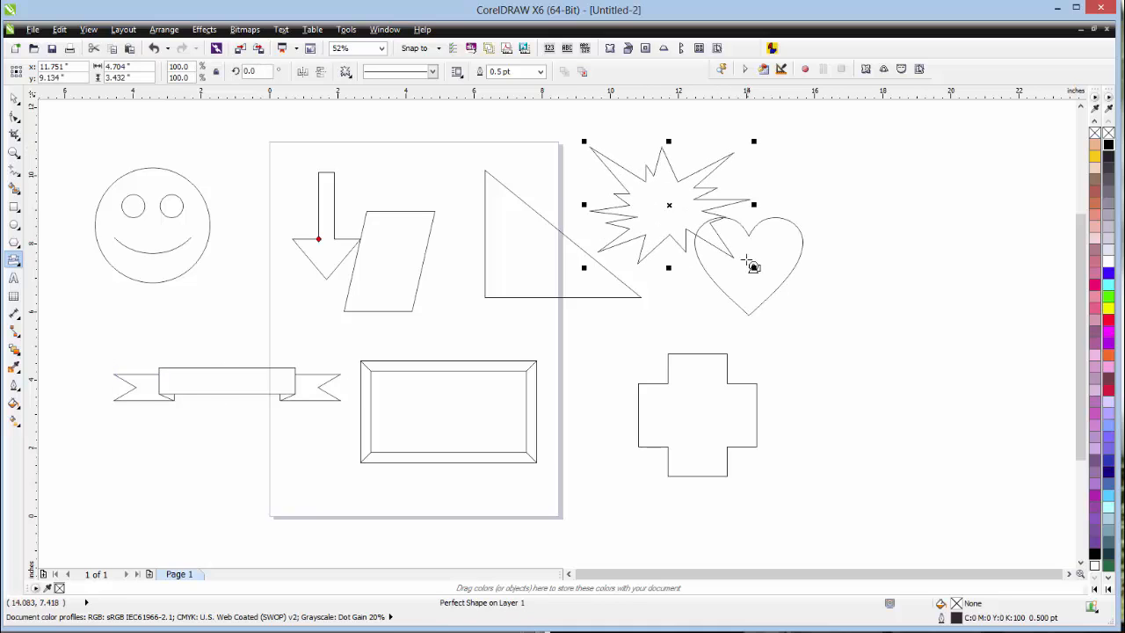
left_click(1108, 307)
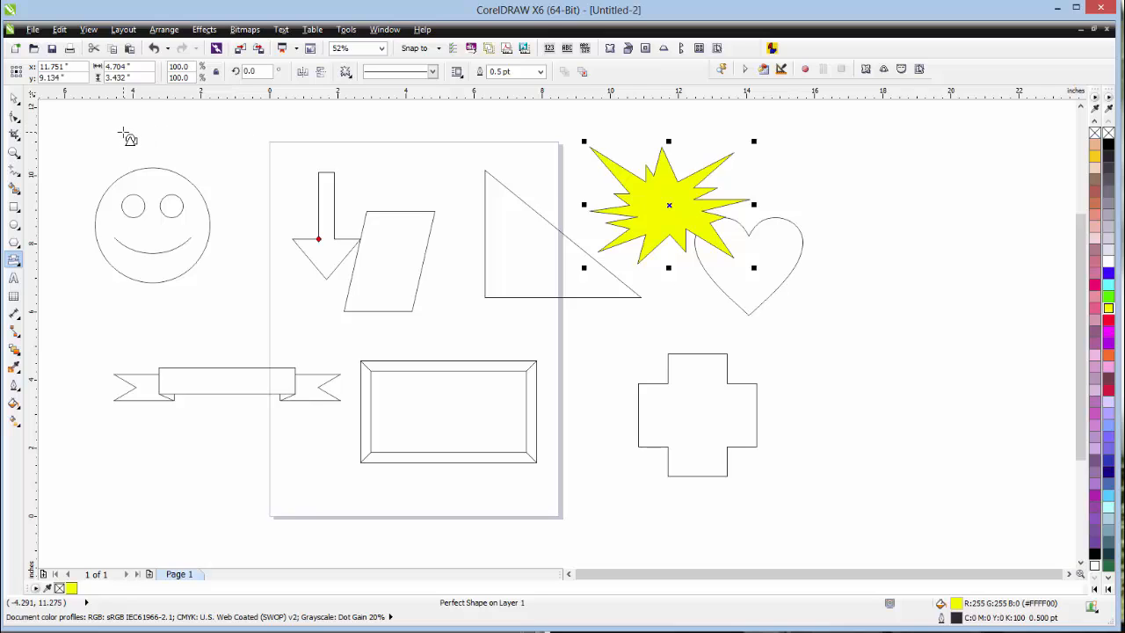
- Draw a five-pointed star about 2.0 by 1.9 inches across the page's top edge, above the parallelogram
left_click(19, 250)
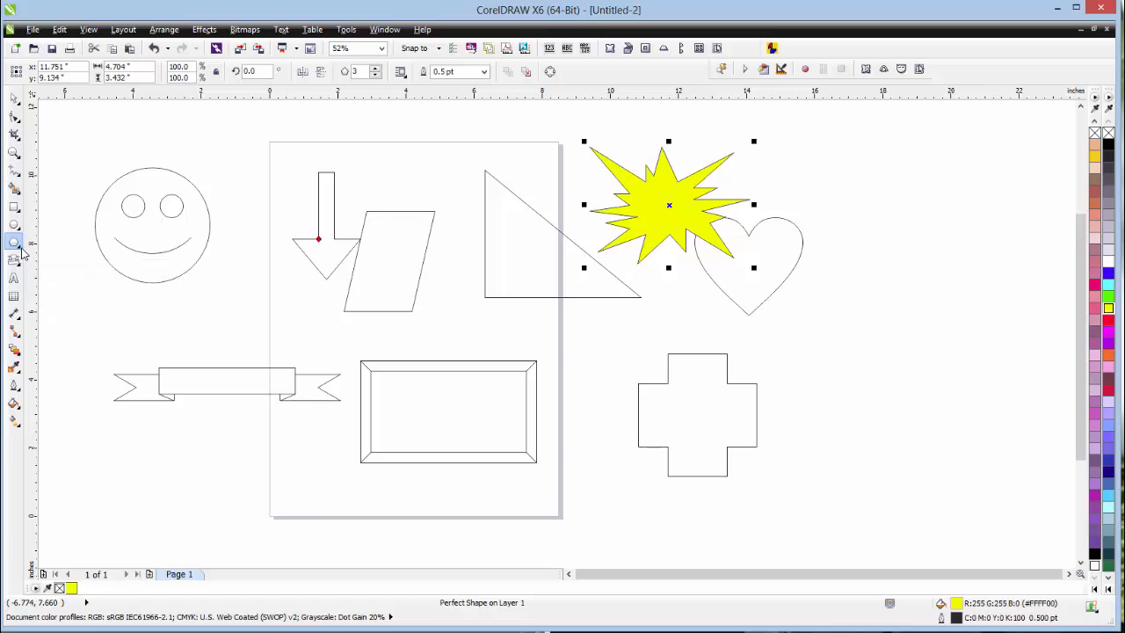
left_click(19, 250)
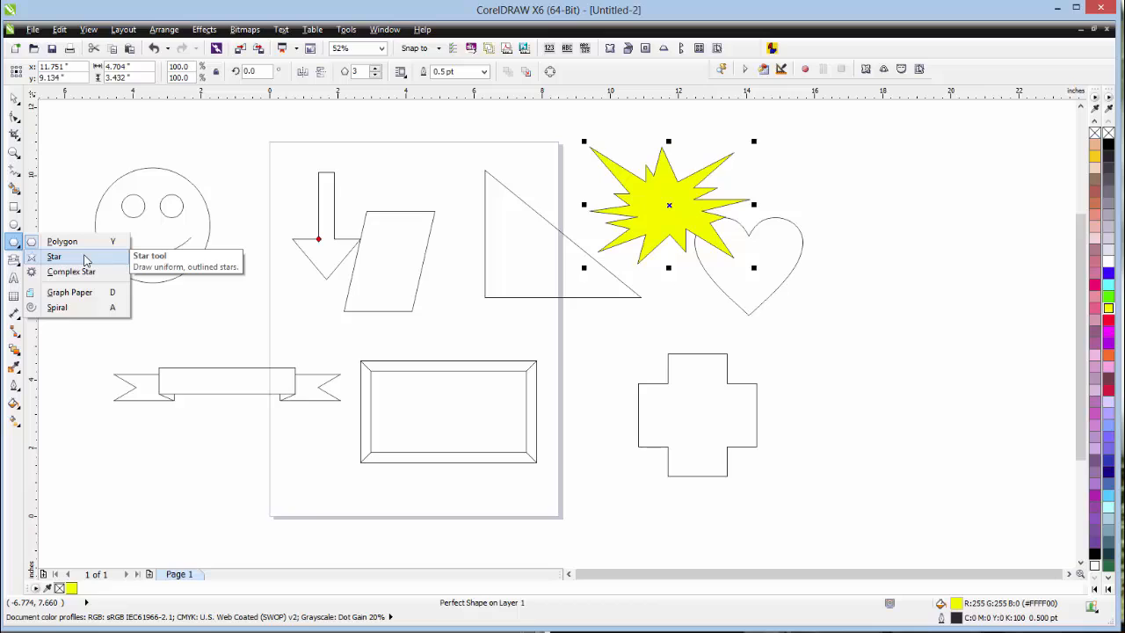
left_click(53, 256)
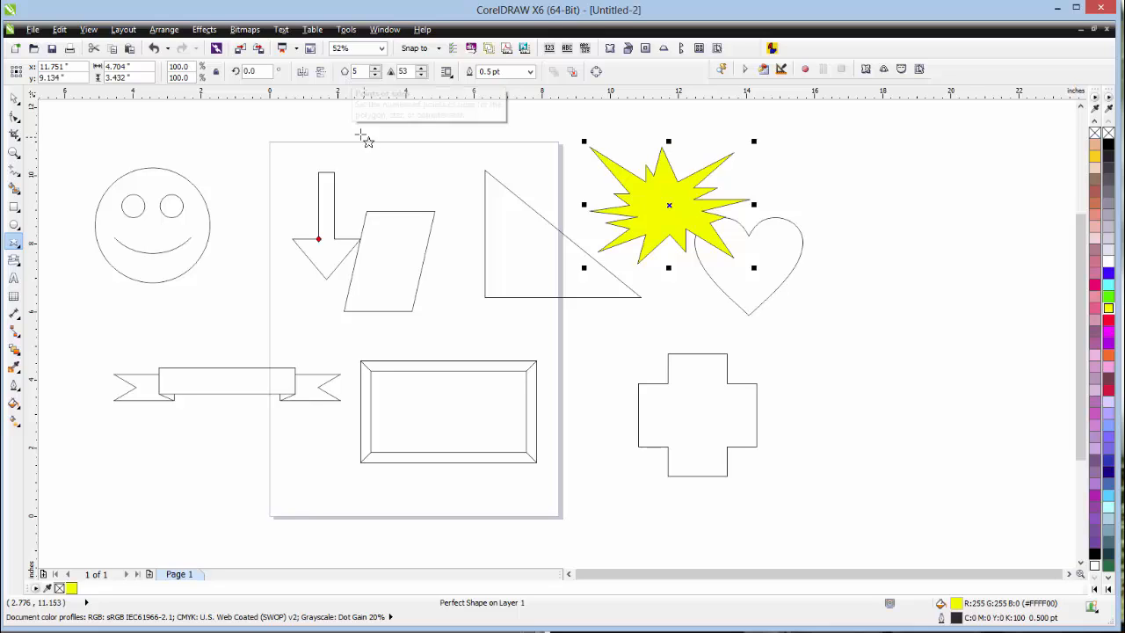
left_click_drag(354, 130, 427, 201)
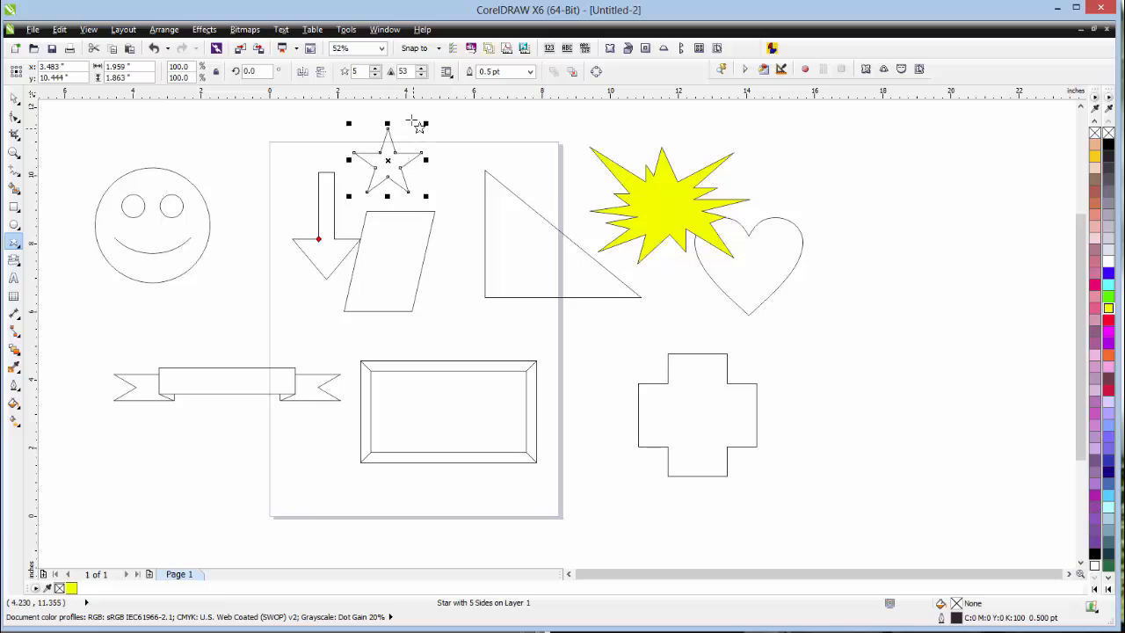
- Increase the star's number of points to 8
left_click(374, 69)
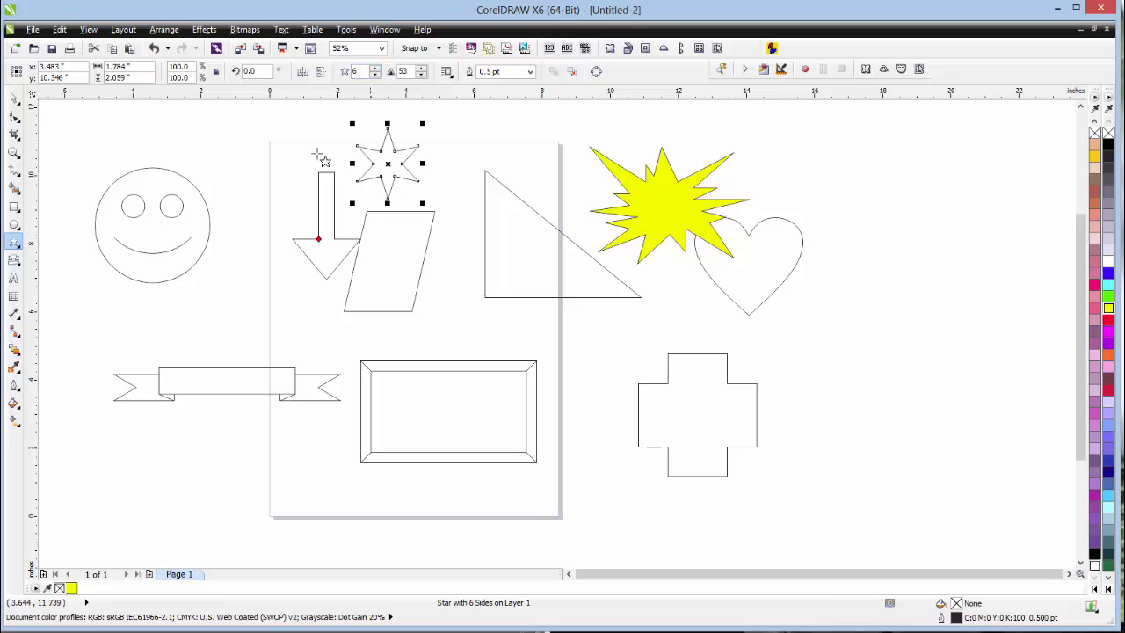
left_click(375, 69)
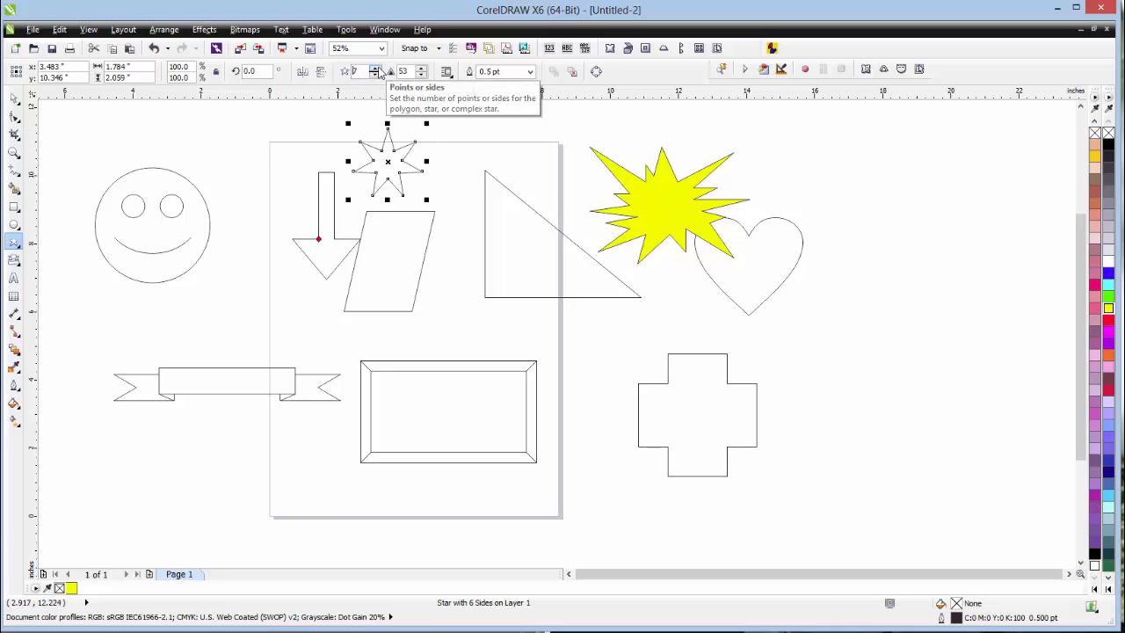
left_click(375, 68)
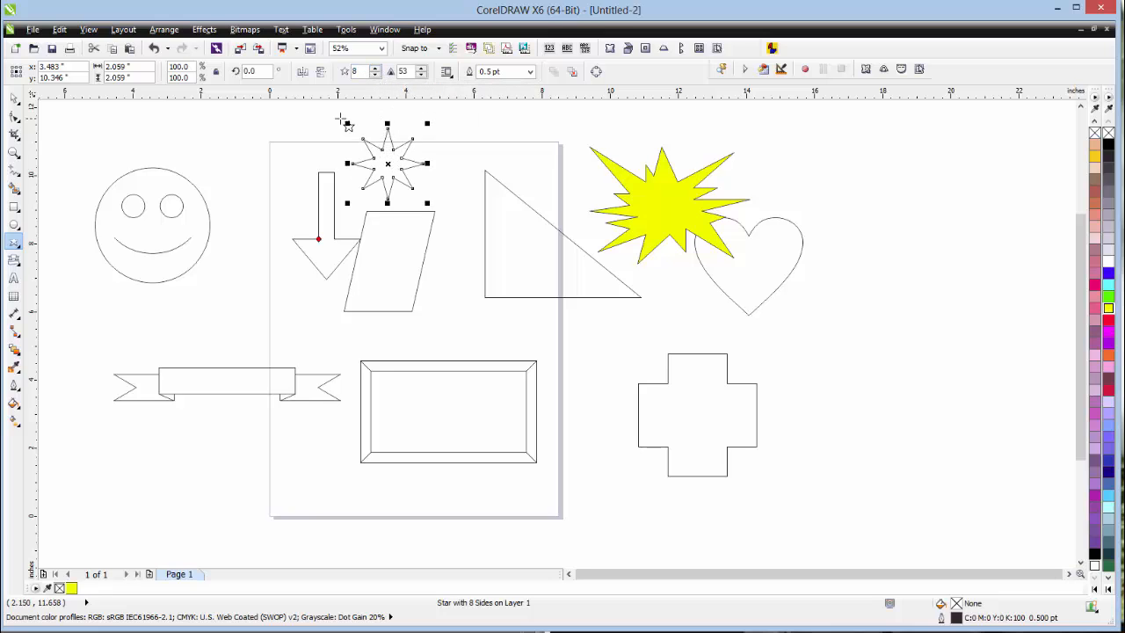
- Enlarge the eight-pointed star to about 3.7 by 3.7 inches and move it up, clear of the down arrow
left_click_drag(346, 122, 301, 118)
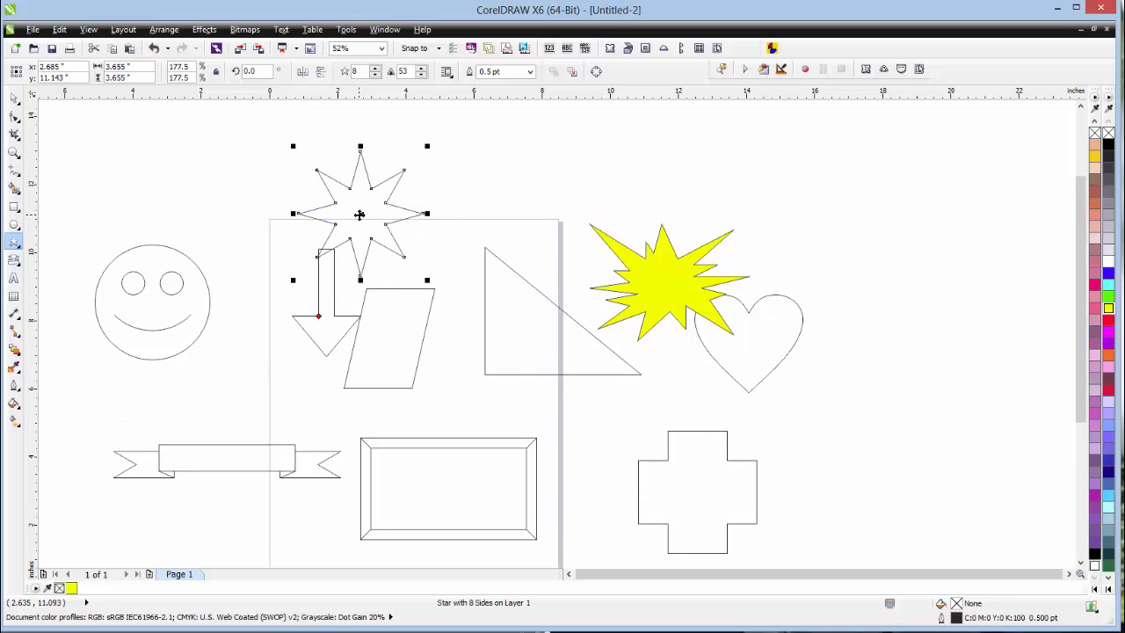
left_click_drag(361, 215, 369, 193)
key("space")
left_click(462, 135)
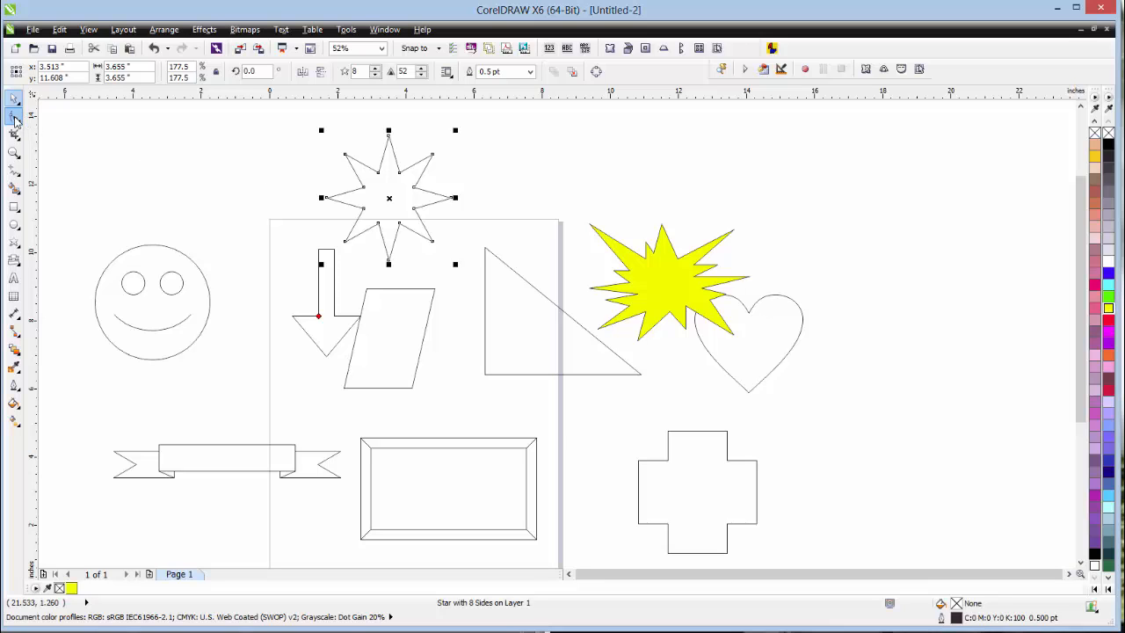
- Make the star's points narrower by moving one of its inner nodes closer to the centre with the Shape tool
left_click(14, 117)
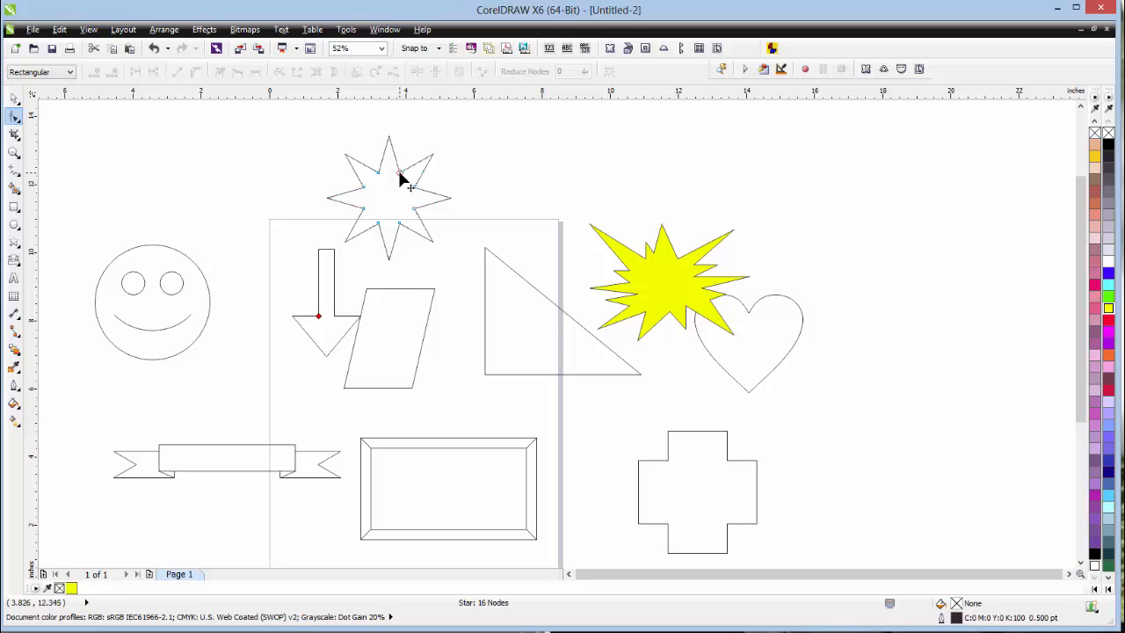
mouse_move(400, 174)
left_mouse_down()
mouse_move(405, 159)
mouse_move(395, 183)
left_mouse_up()
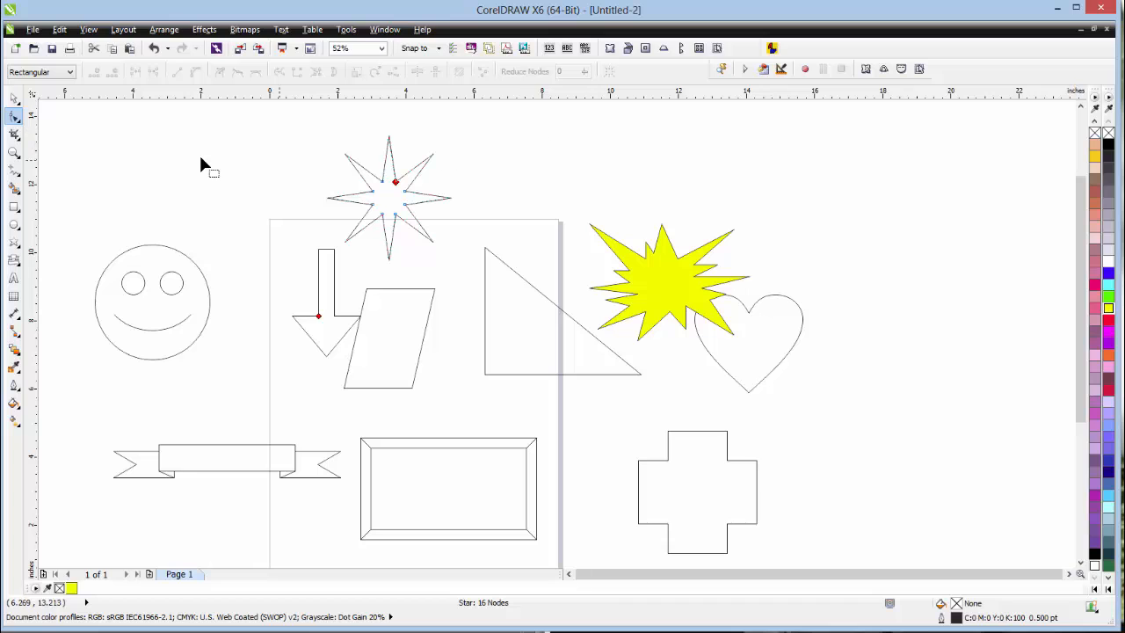
key("z")
key("shift+F2")
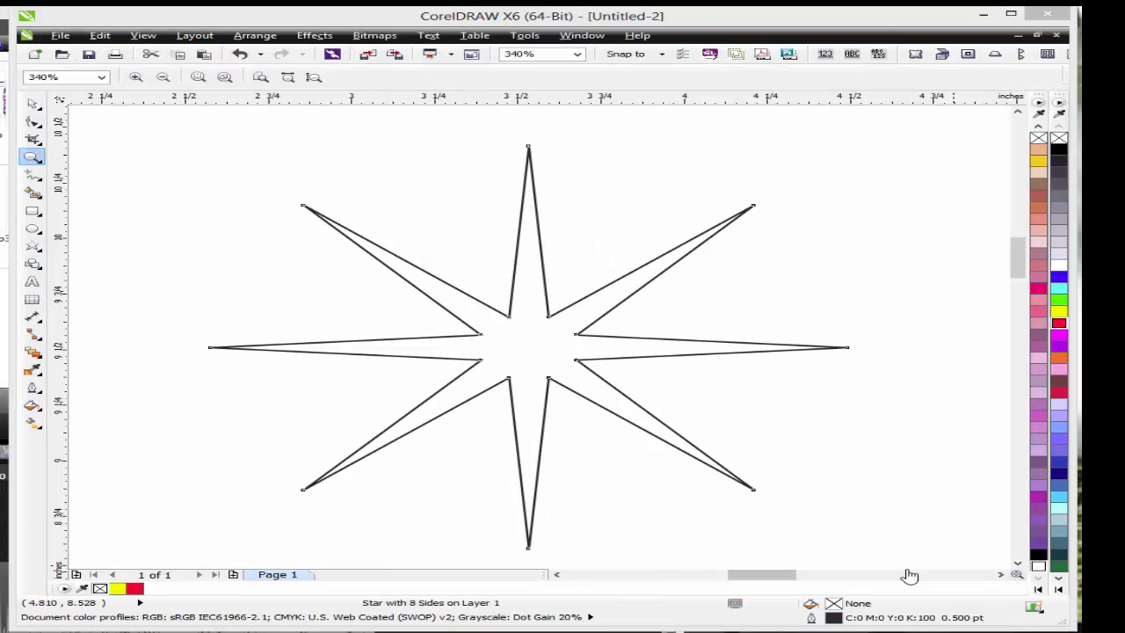